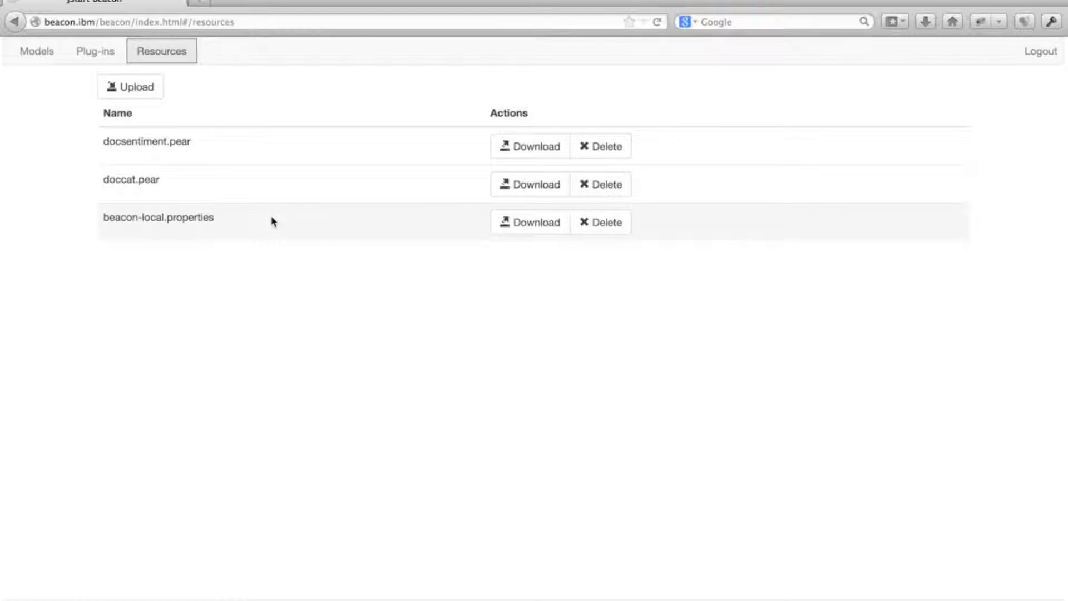
Create a new model and place a Twitter stream importer 1.1 component on its canvas
click(37, 60)
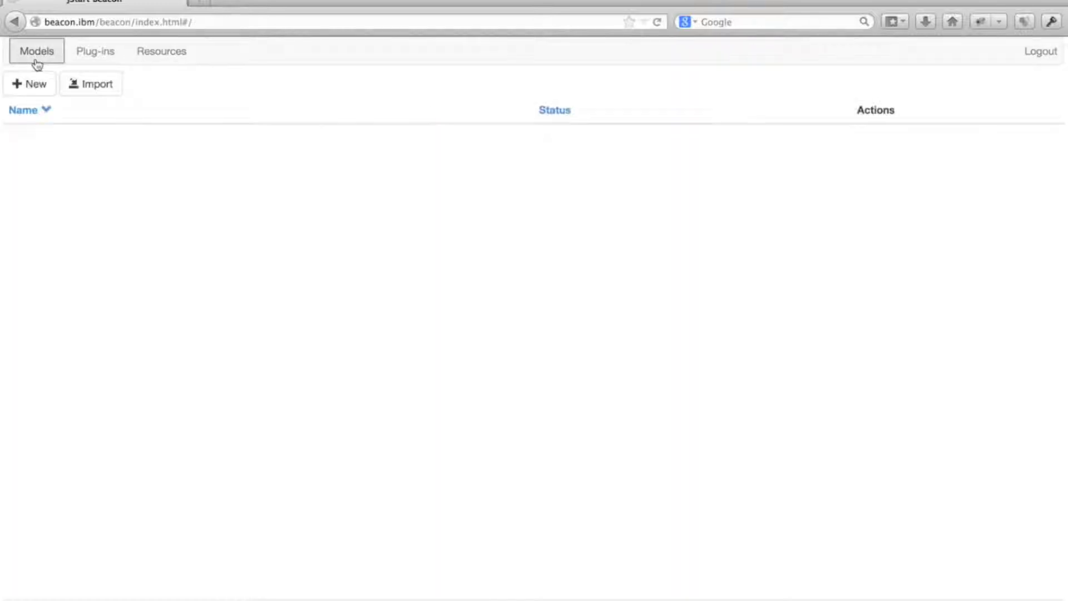
click(31, 92)
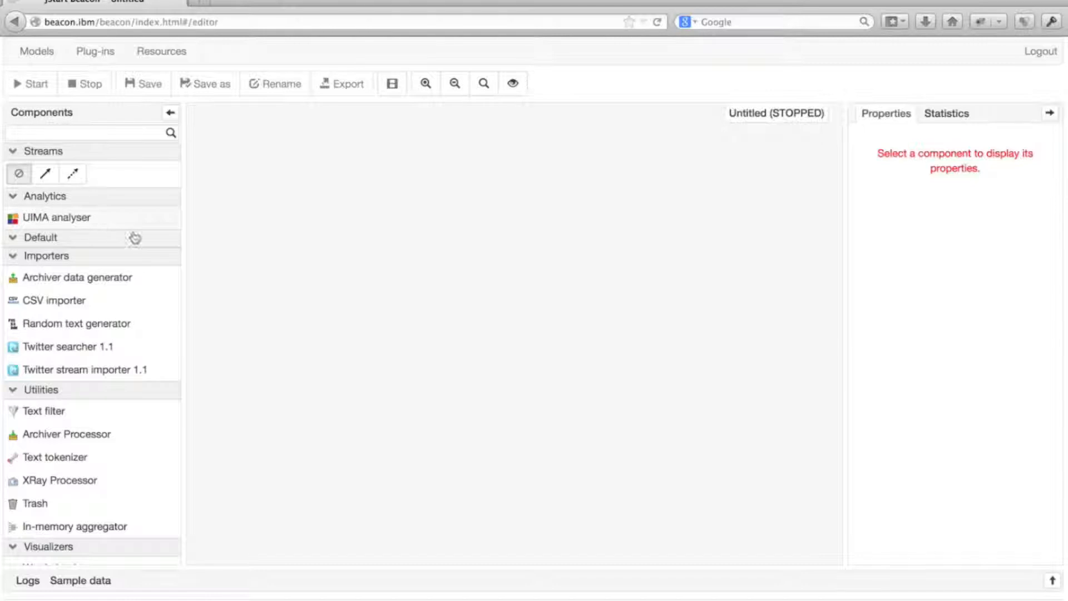
scroll(153, 245, down, 5)
scroll(151, 239, up, 3)
scroll(152, 239, up, 2)
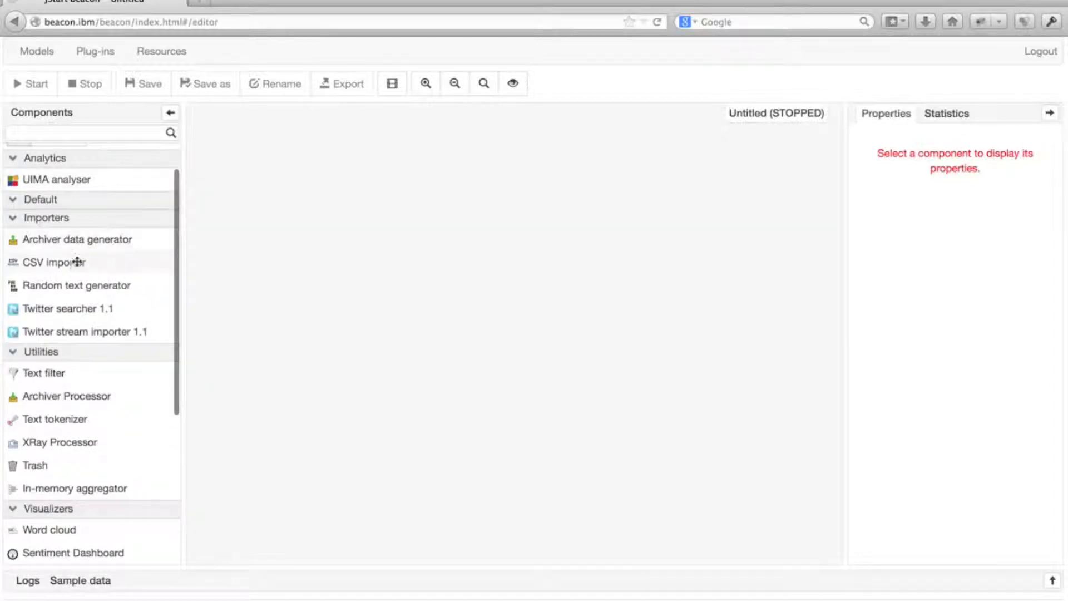
scroll(69, 446, down, 5)
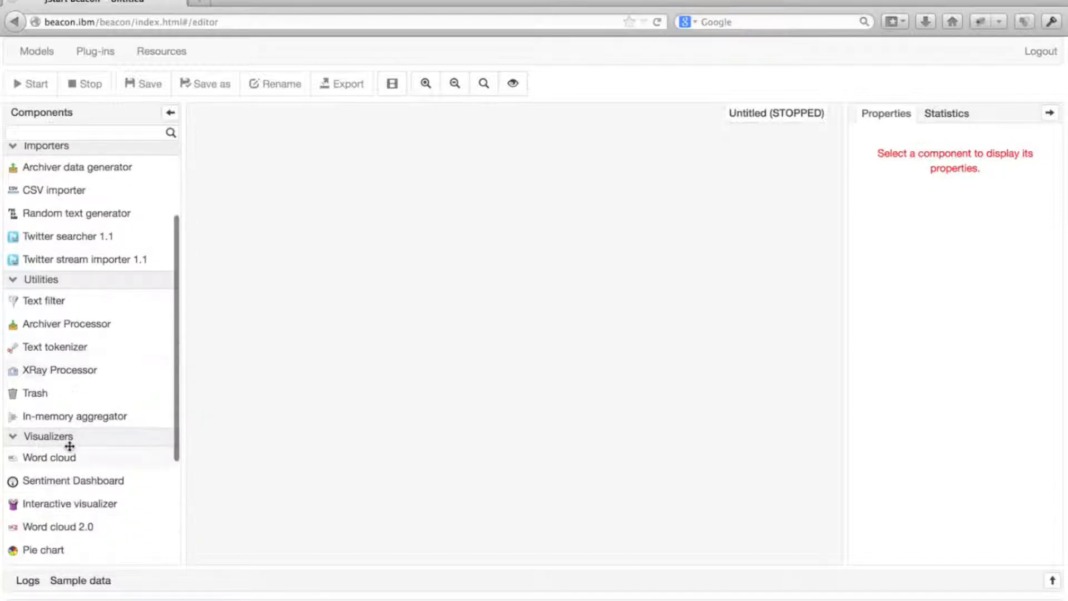
scroll(70, 417, up, 2)
scroll(69, 416, up, 5)
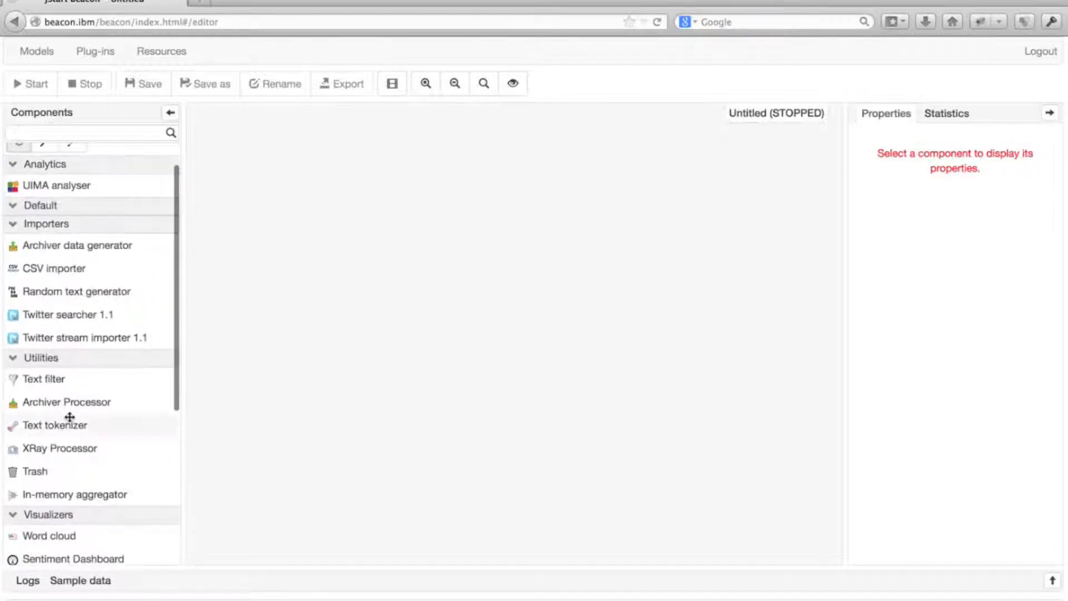
drag(65, 337, 246, 266)
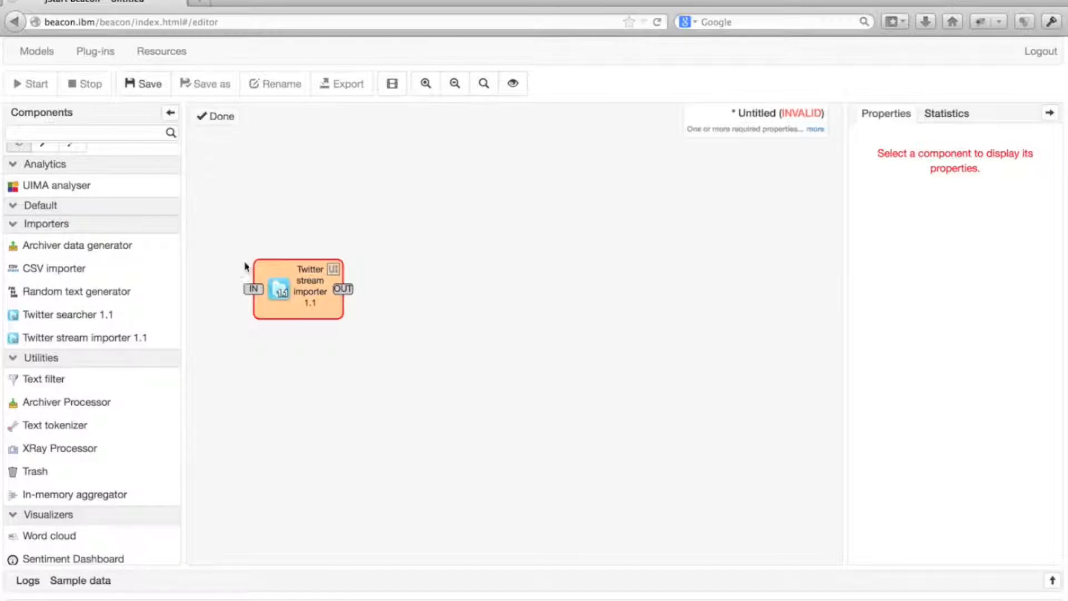
Set the Twitter stream importer's Twitter properties file to beacon-local.properties
click(322, 310)
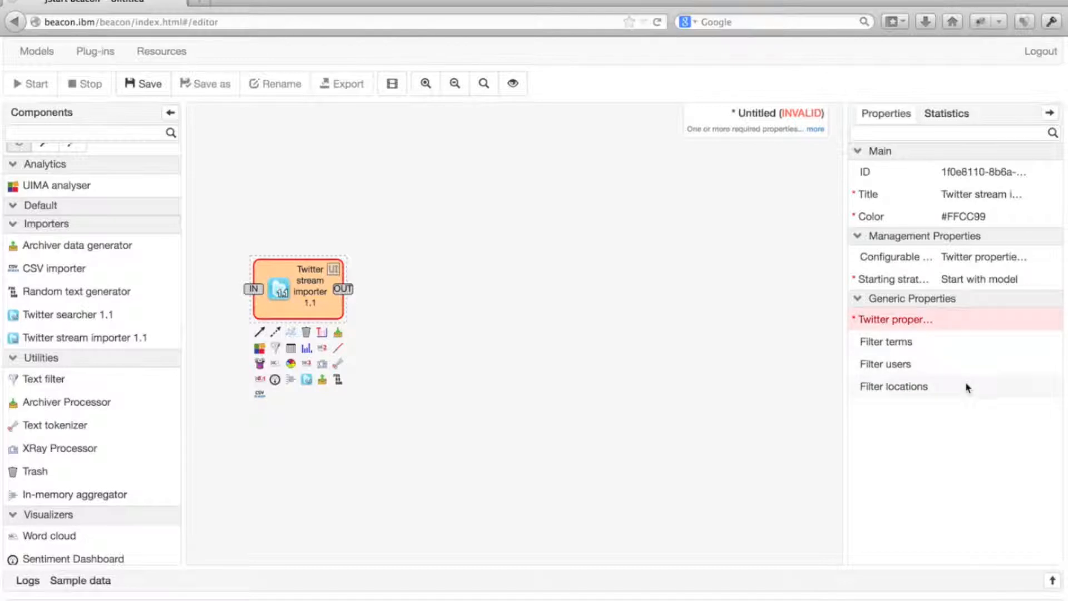
click(983, 320)
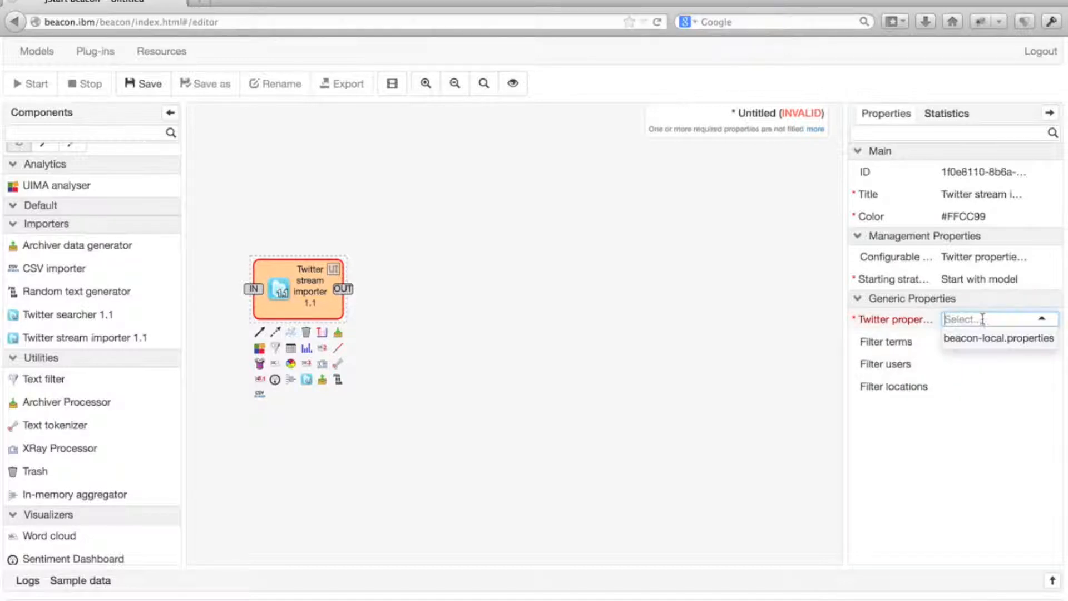
click(974, 345)
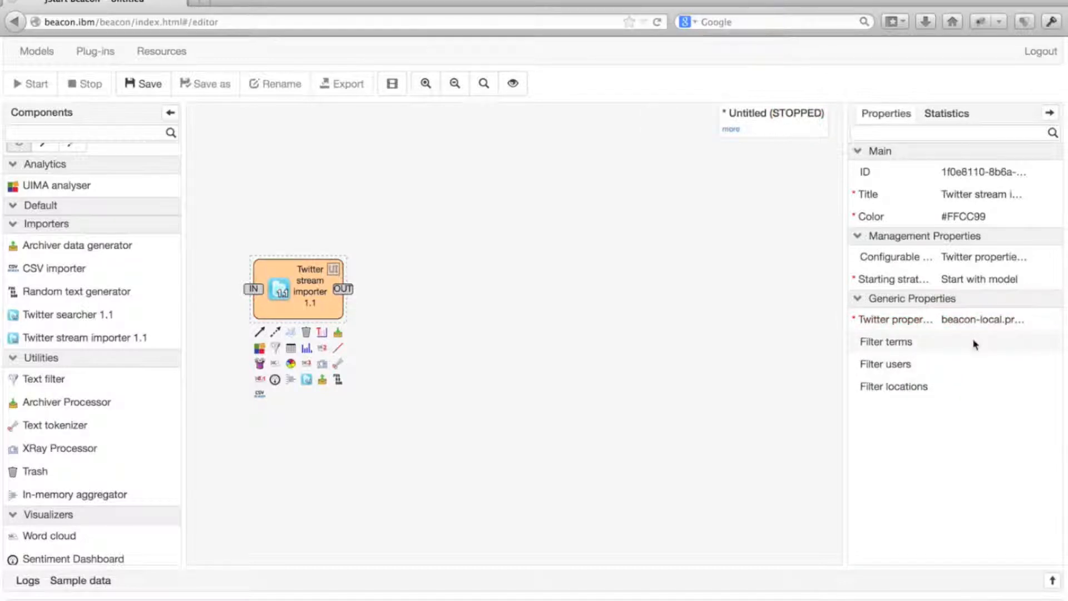
Set the importer's location filter to a rectangle drawn on the map around the continental United States
click(986, 382)
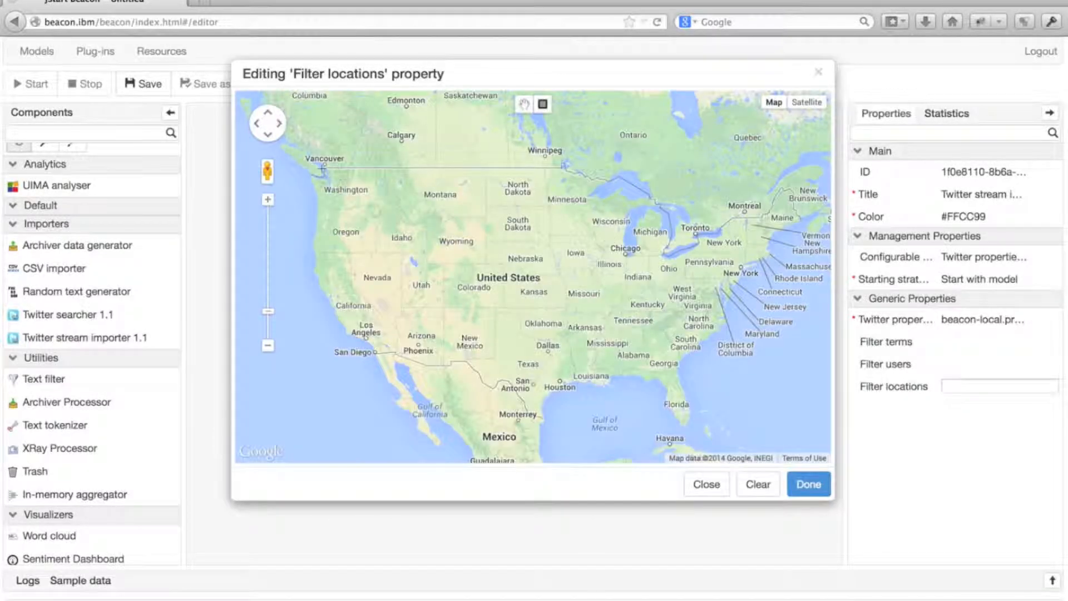
drag(307, 162, 731, 411)
click(808, 484)
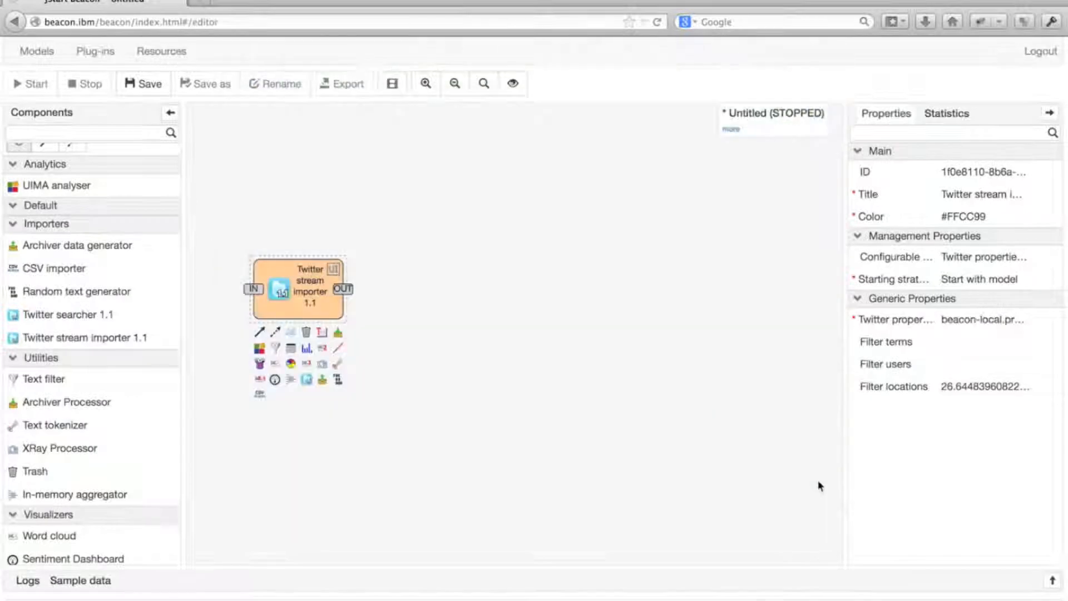
Add a Streaming Table visualizer beside the importer and connect the importer's output to the table's input
scroll(159, 386, down, 4)
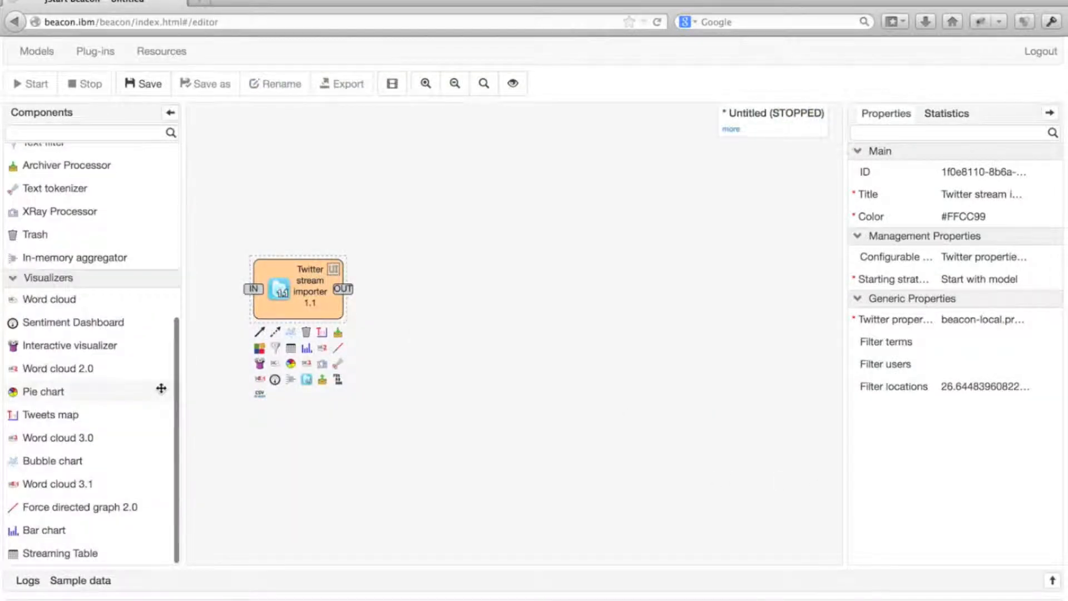
drag(69, 555, 396, 264)
click(45, 173)
drag(343, 288, 410, 296)
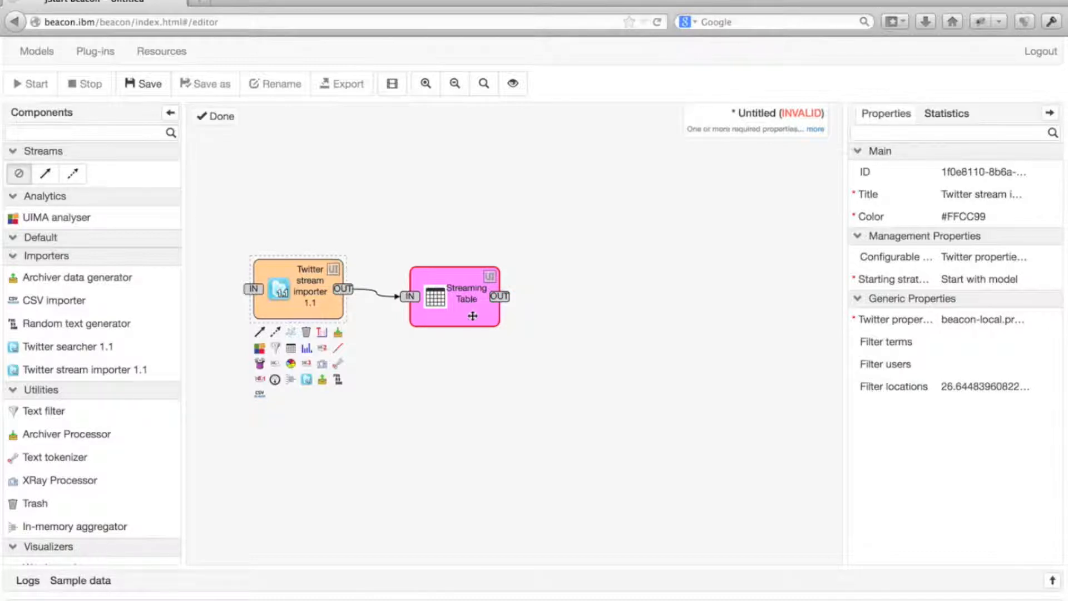
Set the Streaming Table's Fields in Table property to tweet_id, author and text
click(472, 316)
click(991, 328)
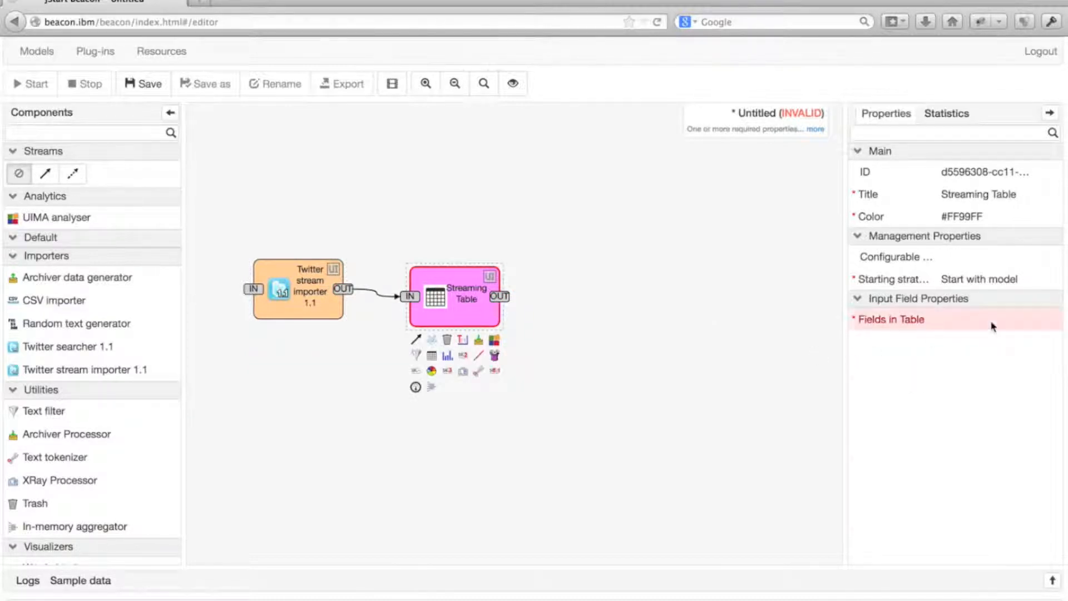
scroll(512, 224, down, 8)
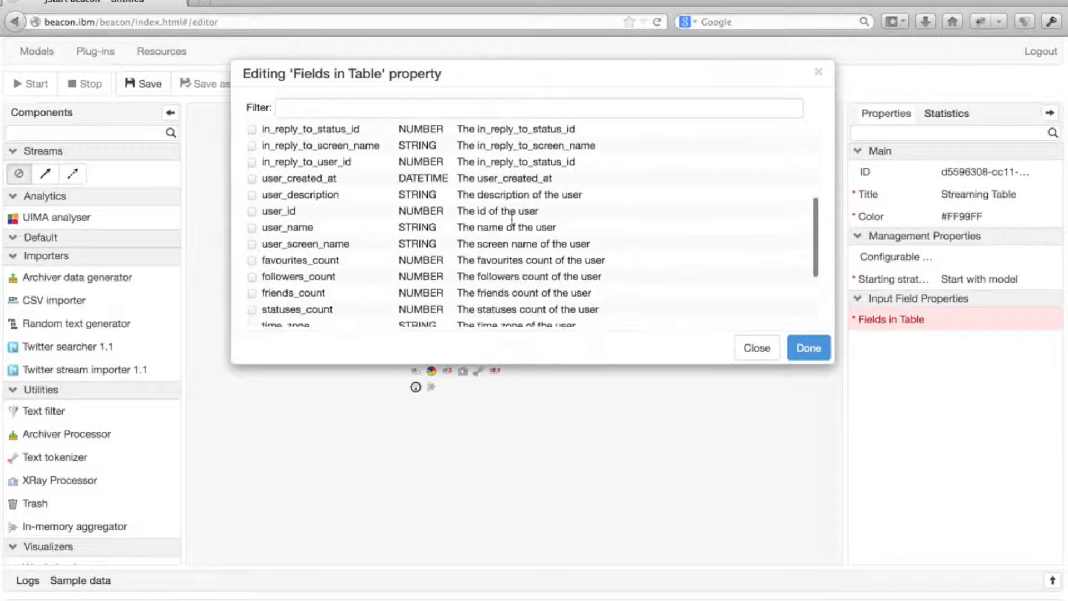
scroll(512, 219, up, 10)
scroll(512, 224, down, 10)
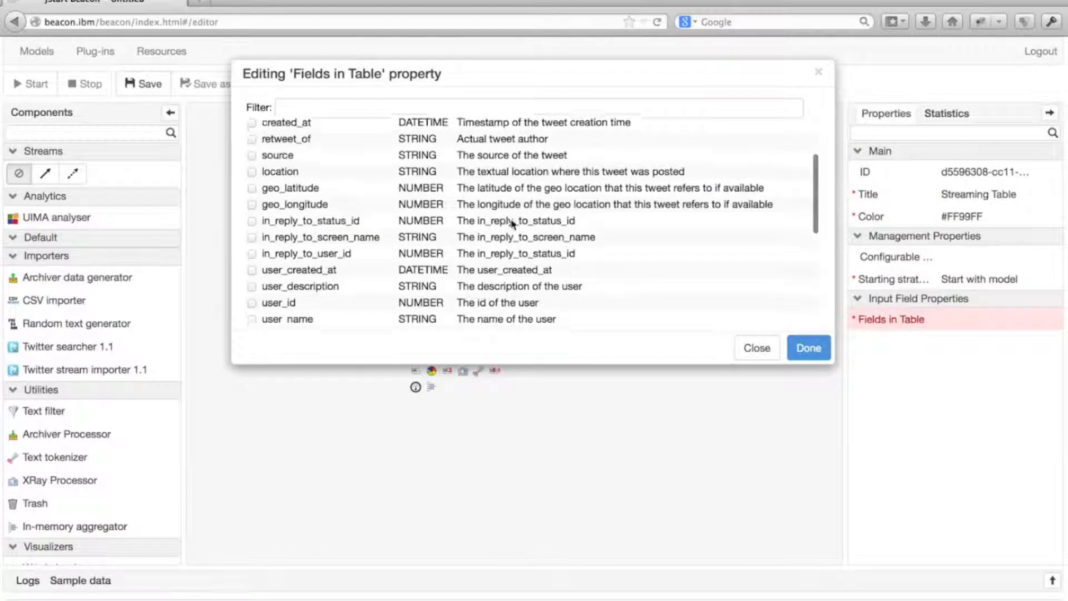
scroll(512, 223, up, 10)
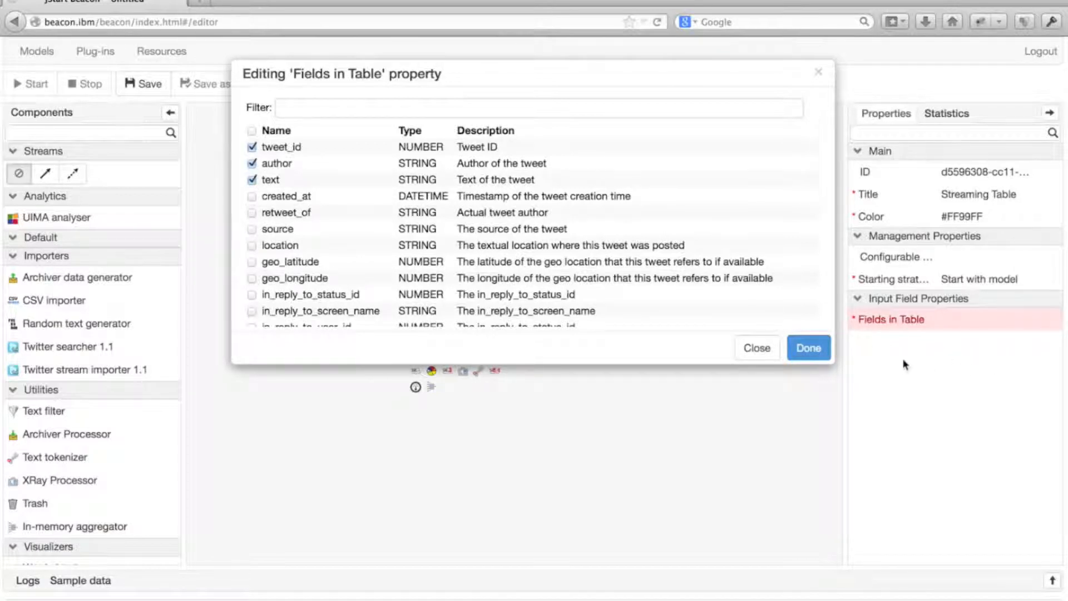
click(807, 347)
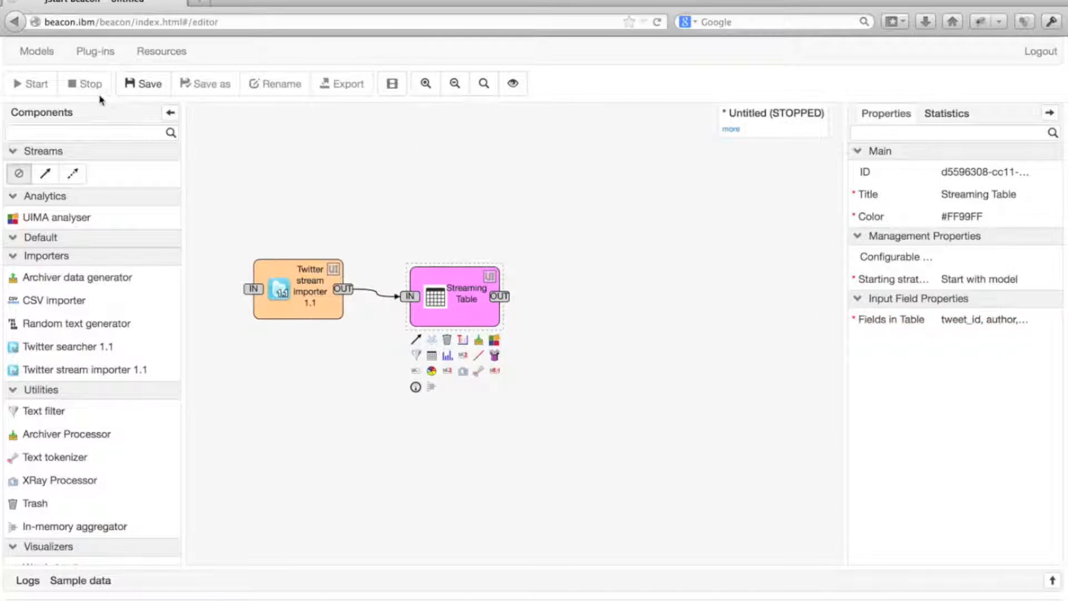
Save the model under the name test and start it
click(148, 83)
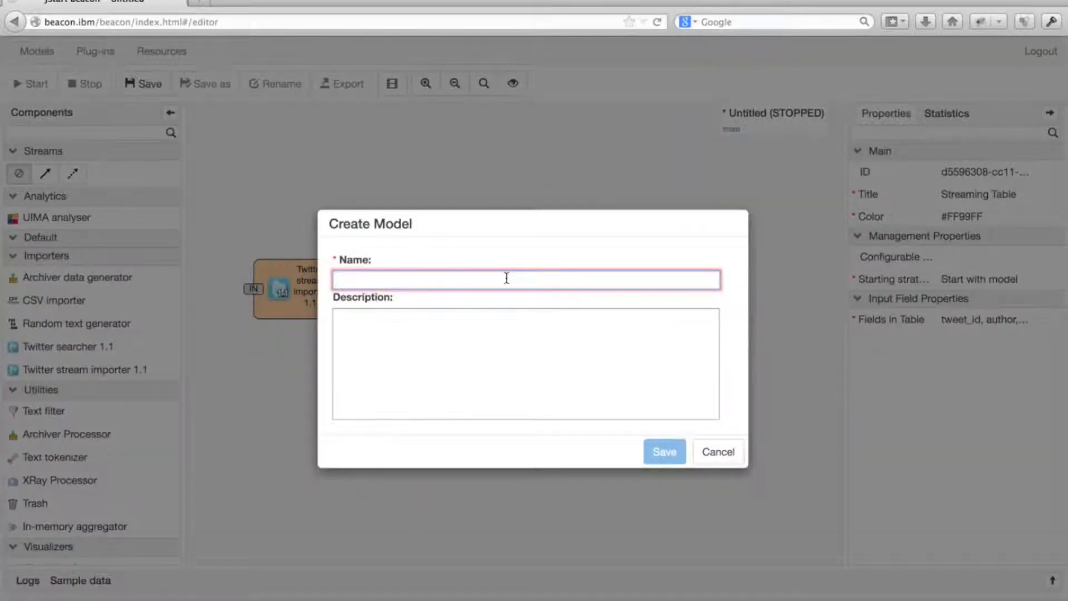
text(test)
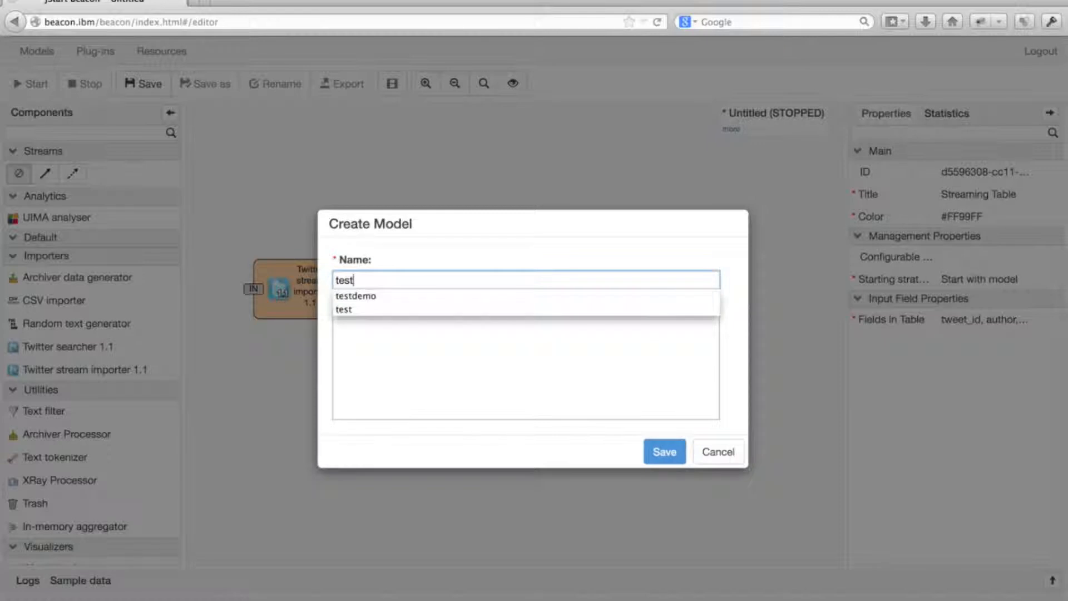
key(Return)
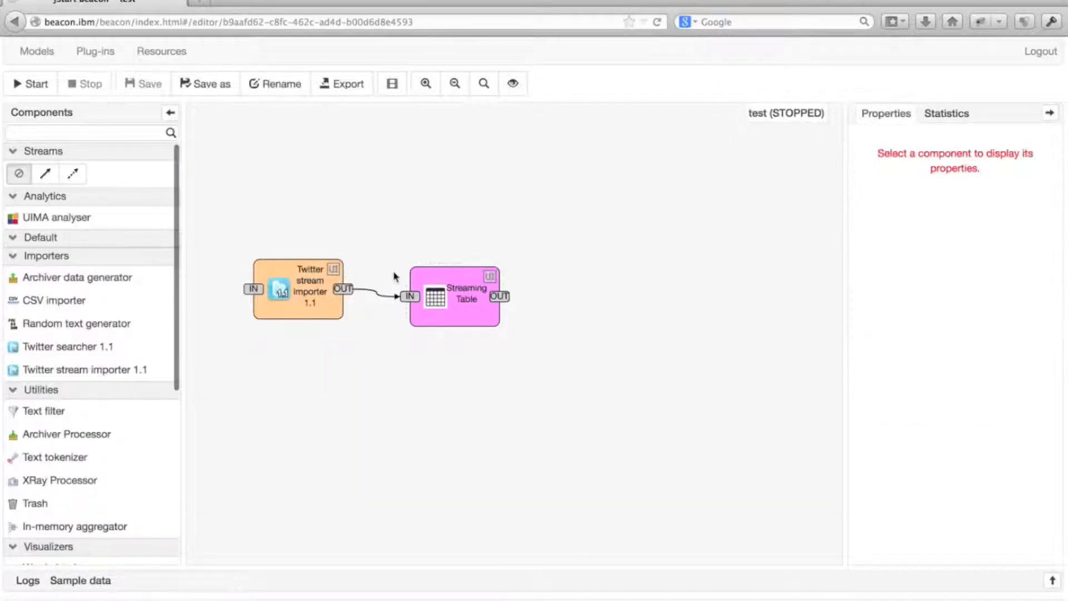
click(51, 91)
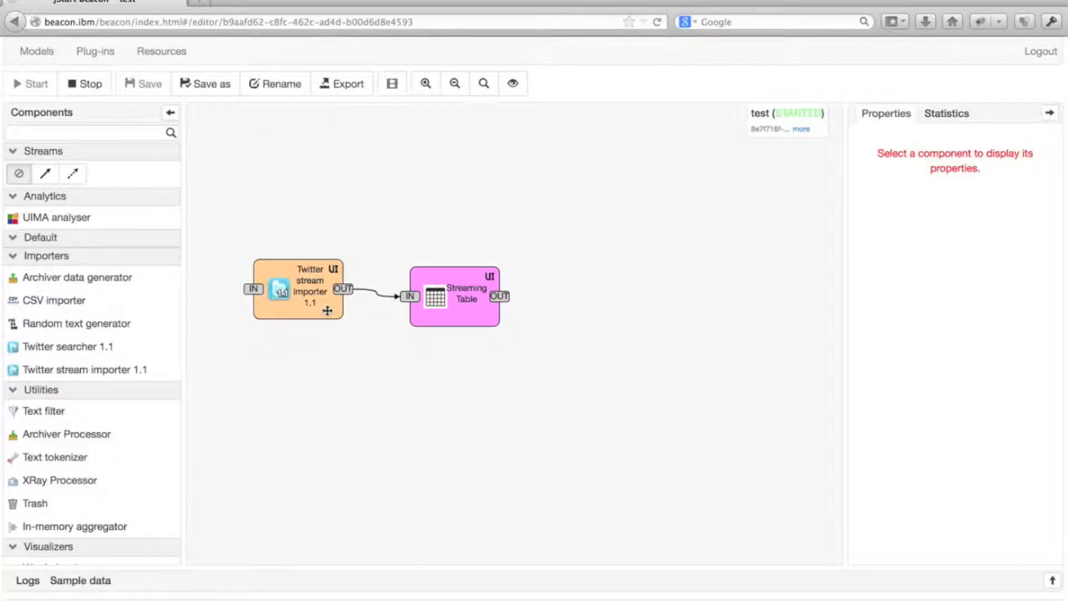
View the live tweets in the Streaming Table's UI page, then close that page
click(328, 311)
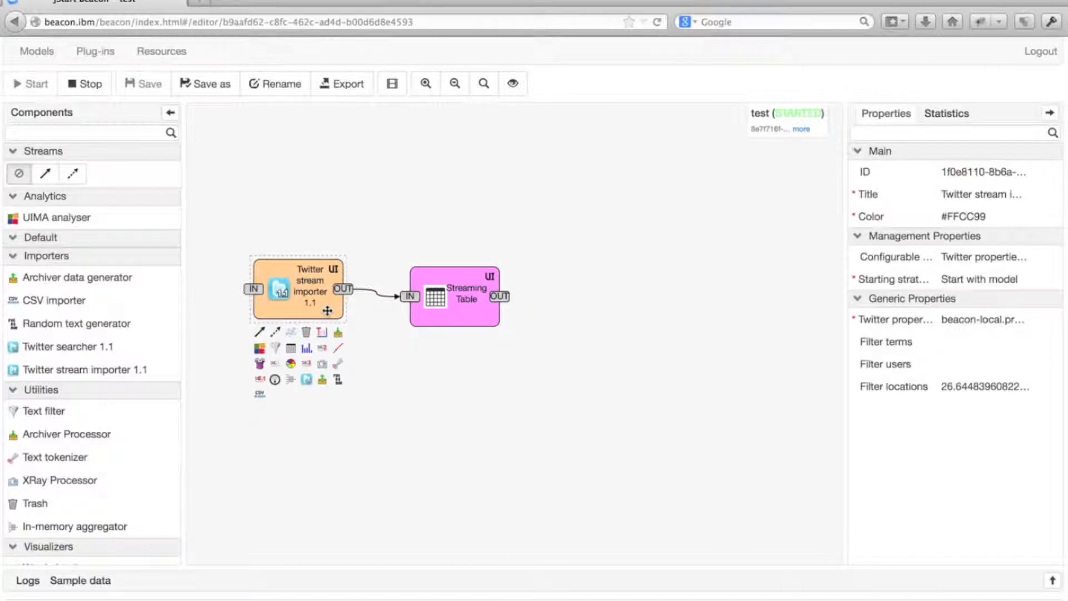
click(489, 278)
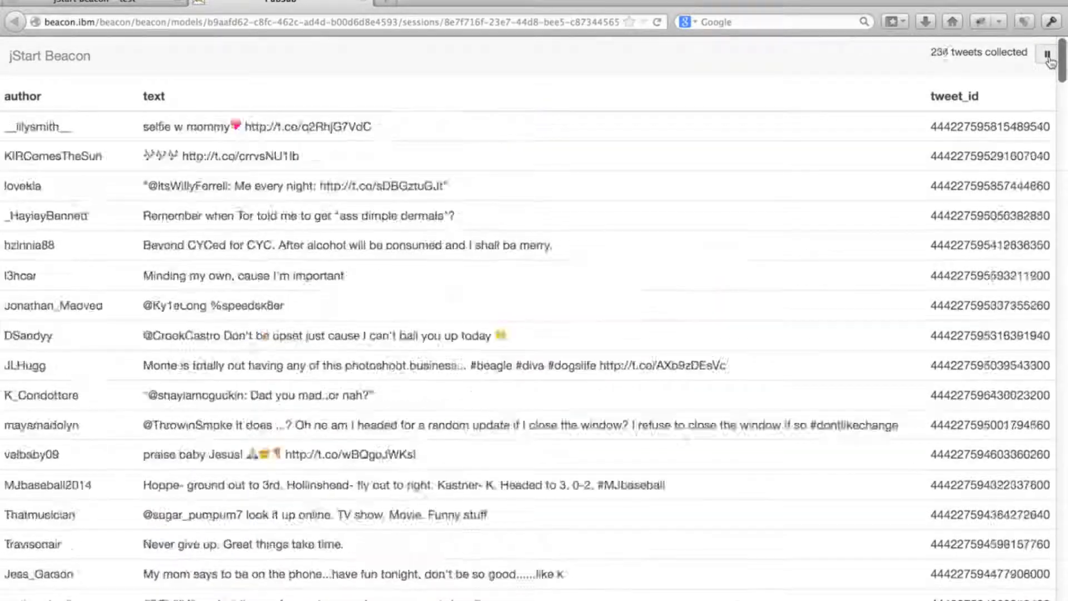
click(365, 1)
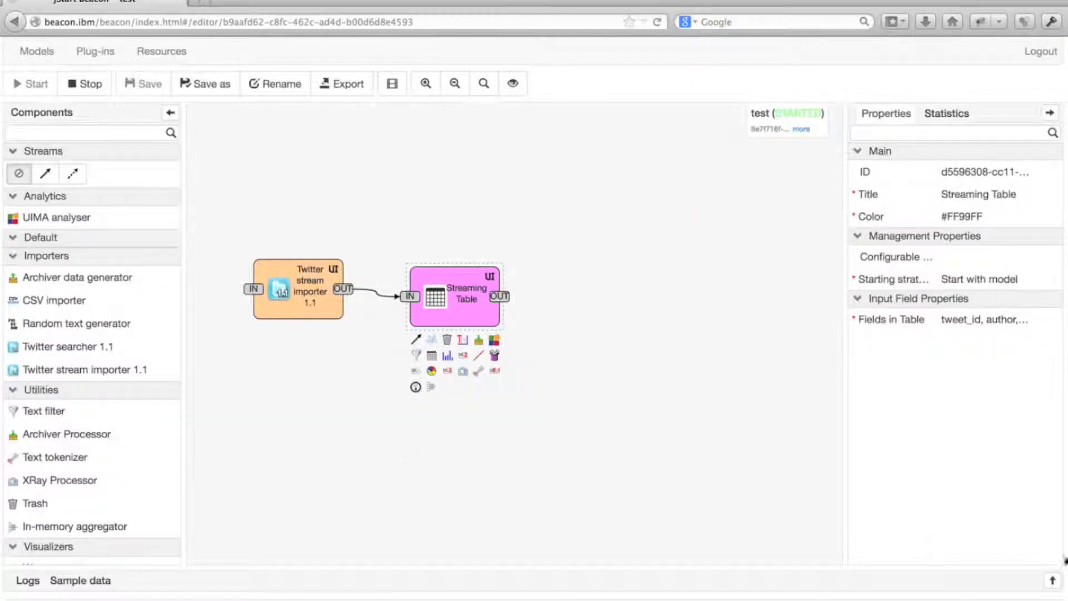
Examine the sample data coming from the Twitter stream importer in the running model
click(1053, 582)
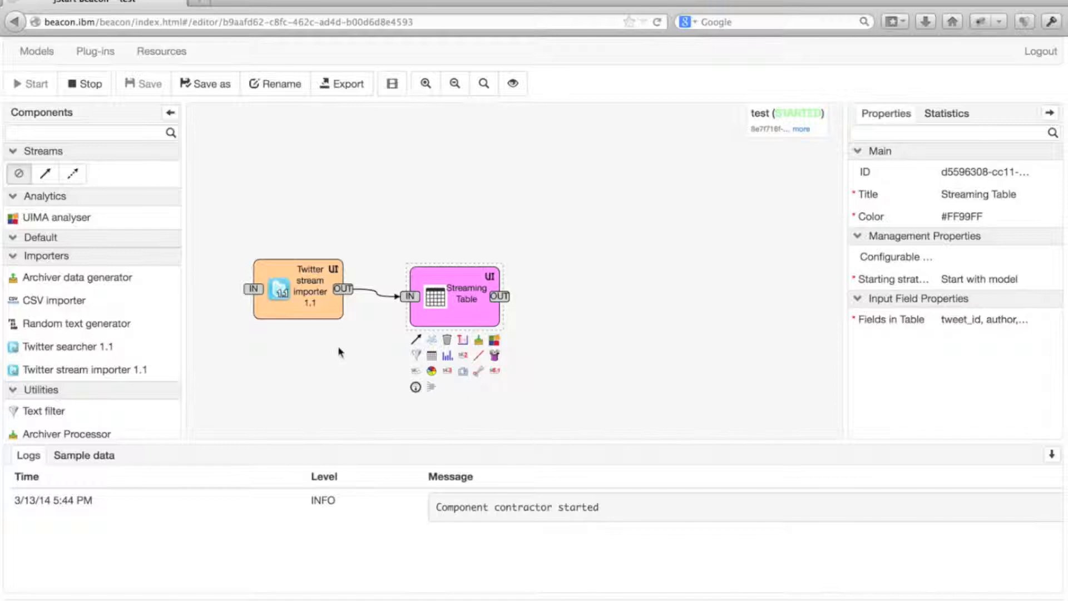
click(309, 311)
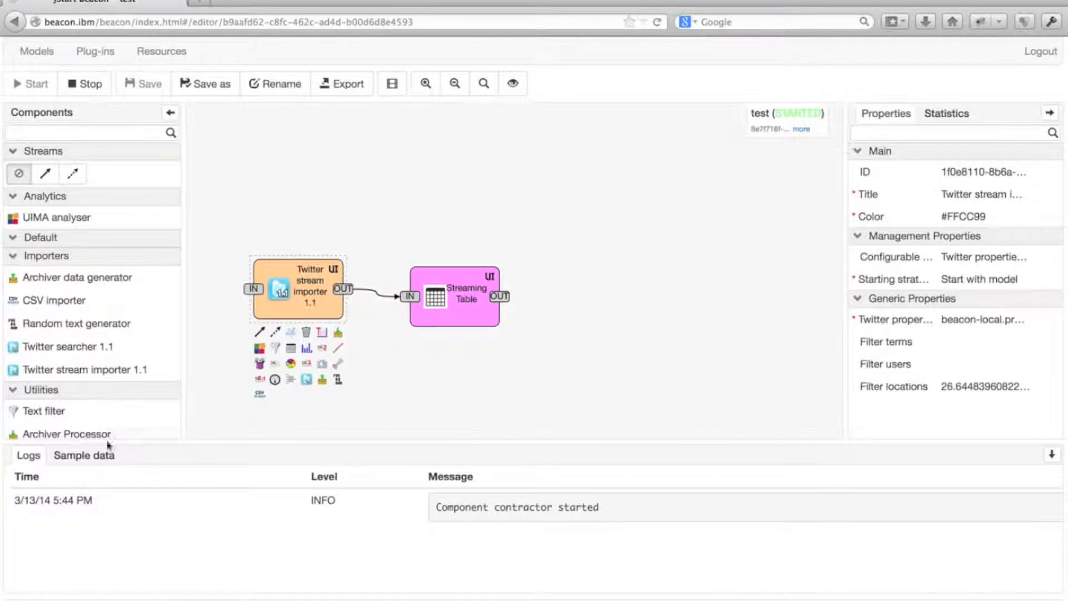
click(92, 460)
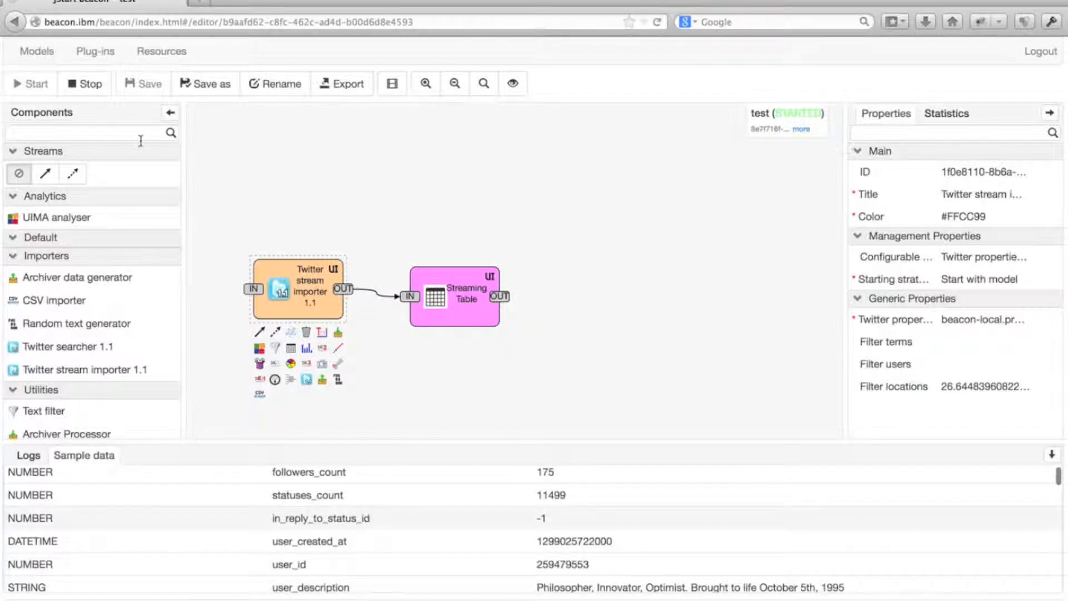
Stop the running model and collapse the logs and sample data area
click(86, 85)
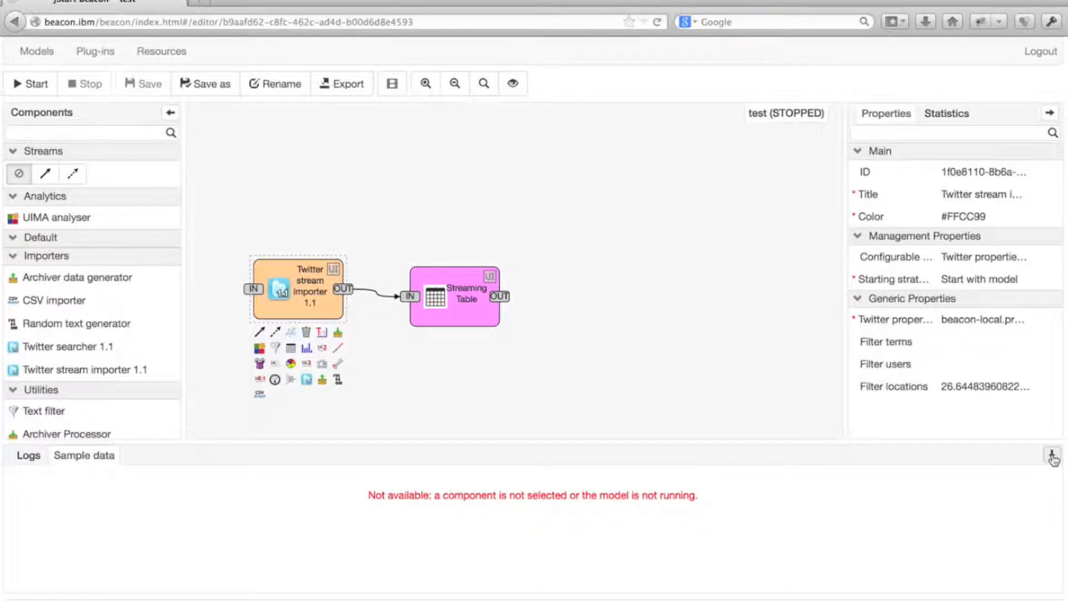
click(1052, 456)
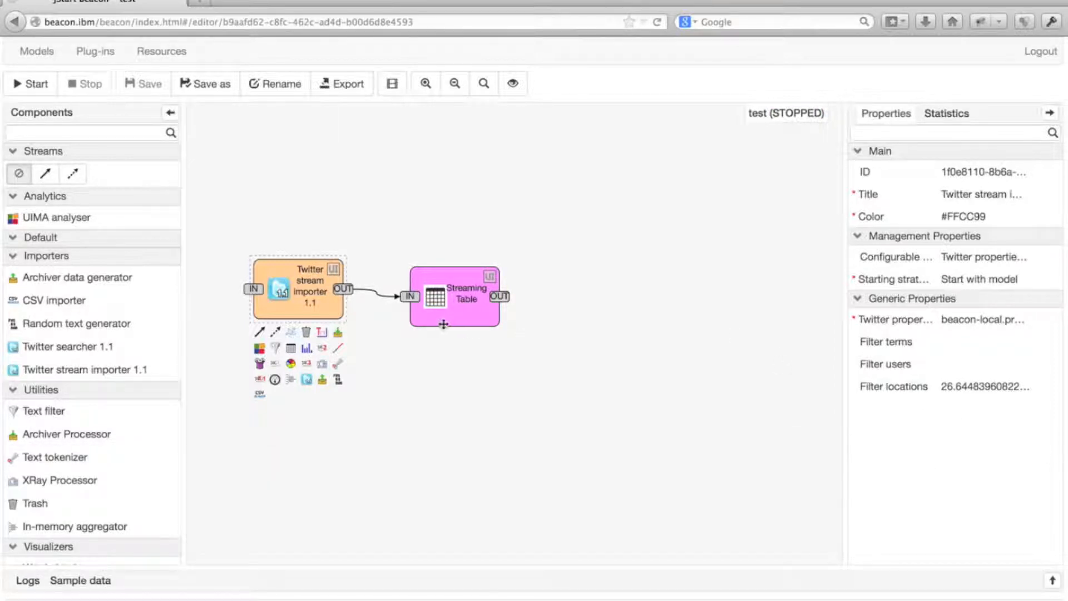
Move the Streaming Table lower on the canvas and add a UIMA analyser connected to the Twitter stream importer's output
drag(468, 322, 453, 411)
click(322, 308)
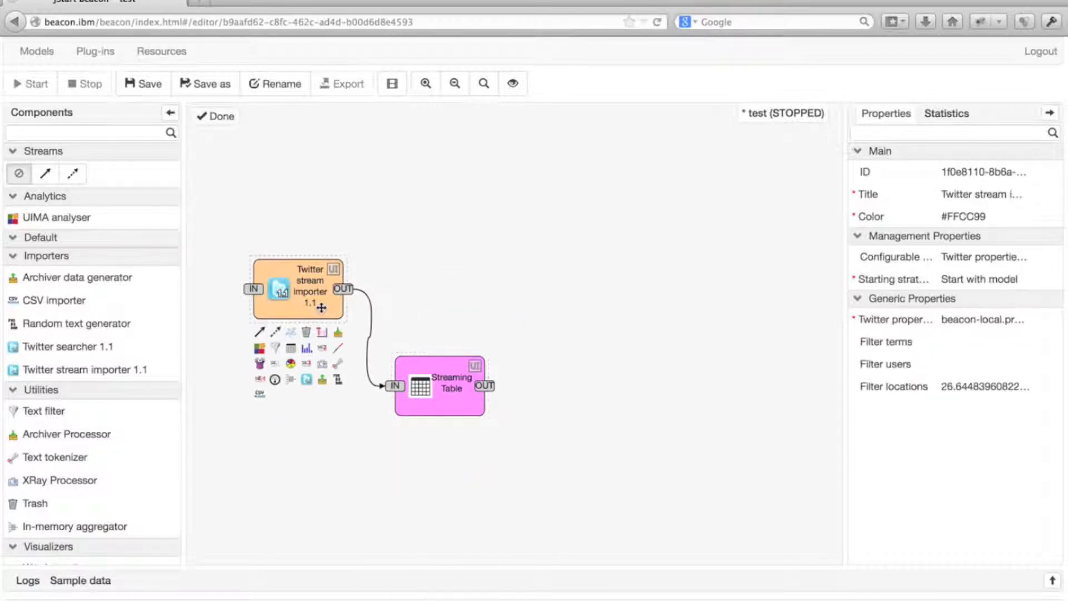
click(259, 348)
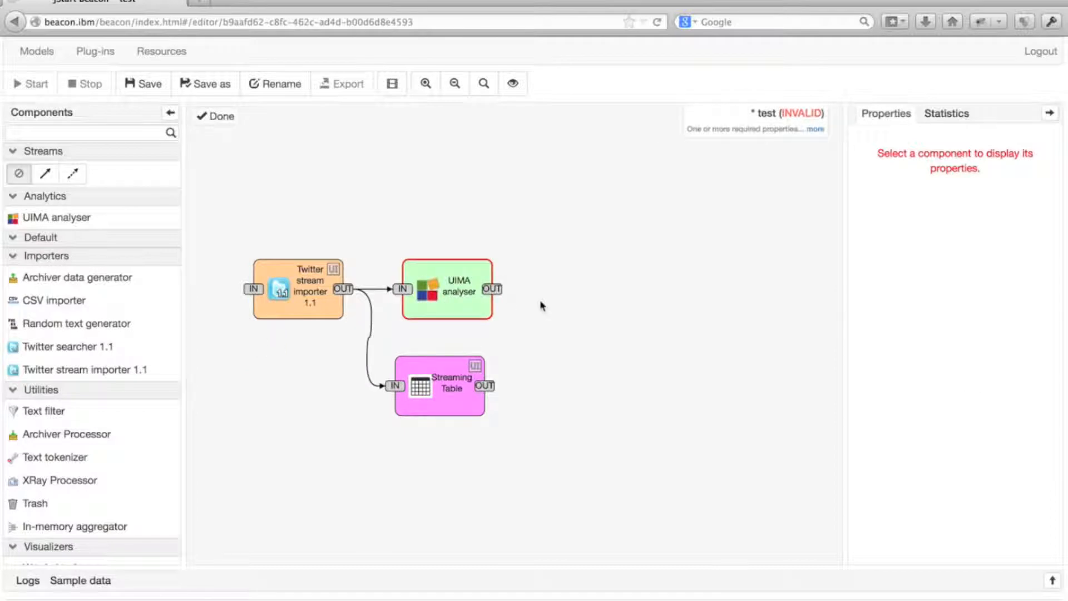
Set the UIMA analyser's input field to the tweet's text field
click(463, 305)
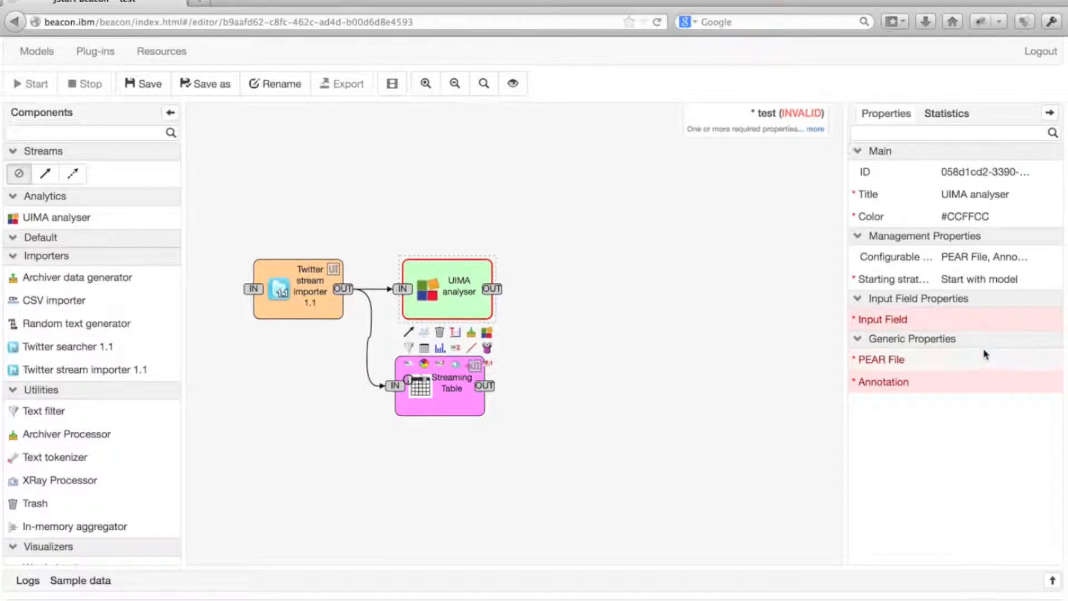
click(981, 319)
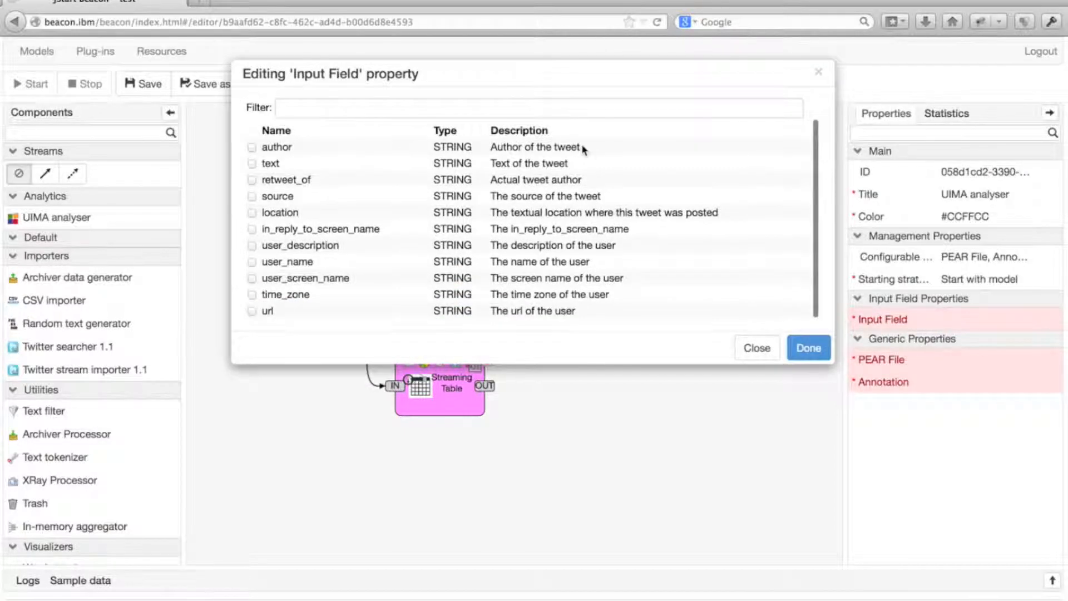
click(252, 161)
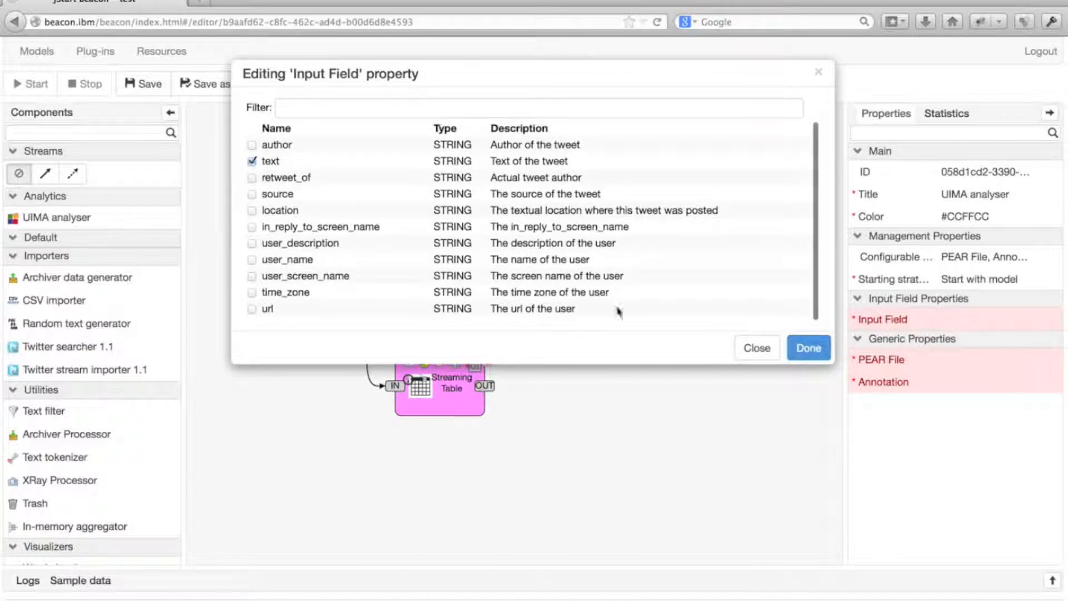
click(809, 348)
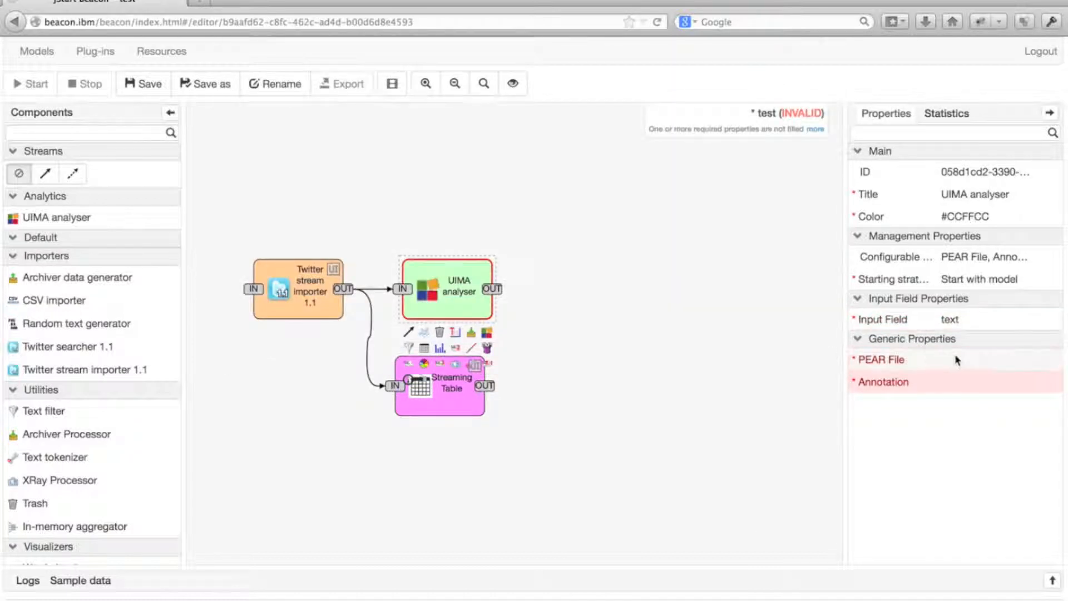
Assign doccat.pear as the UIMA analyser's PEAR file and choose Category as its annotation
click(980, 360)
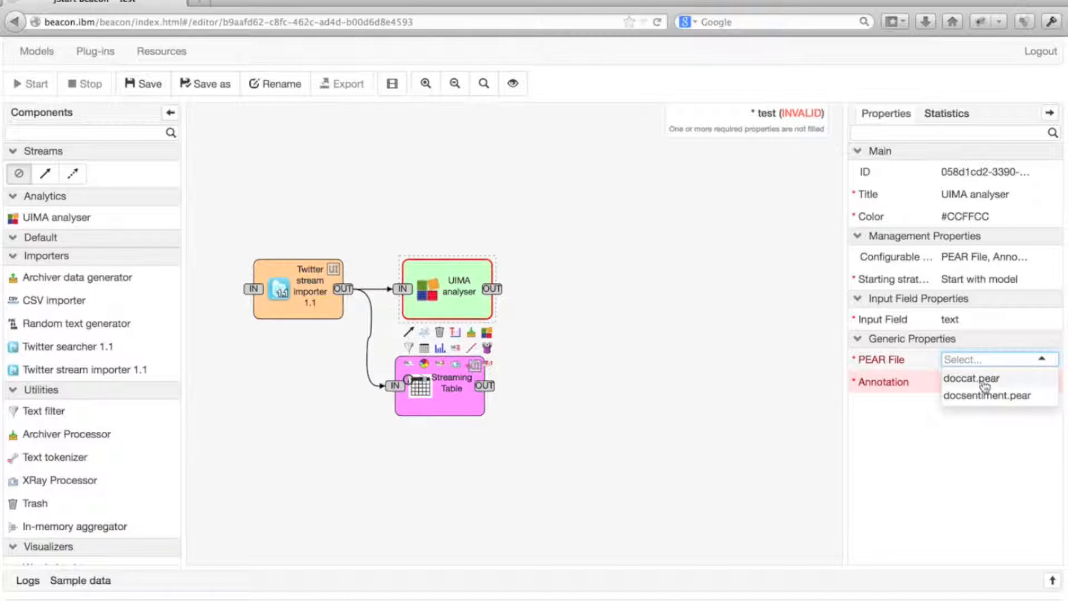
click(984, 380)
click(982, 391)
click(252, 148)
click(821, 351)
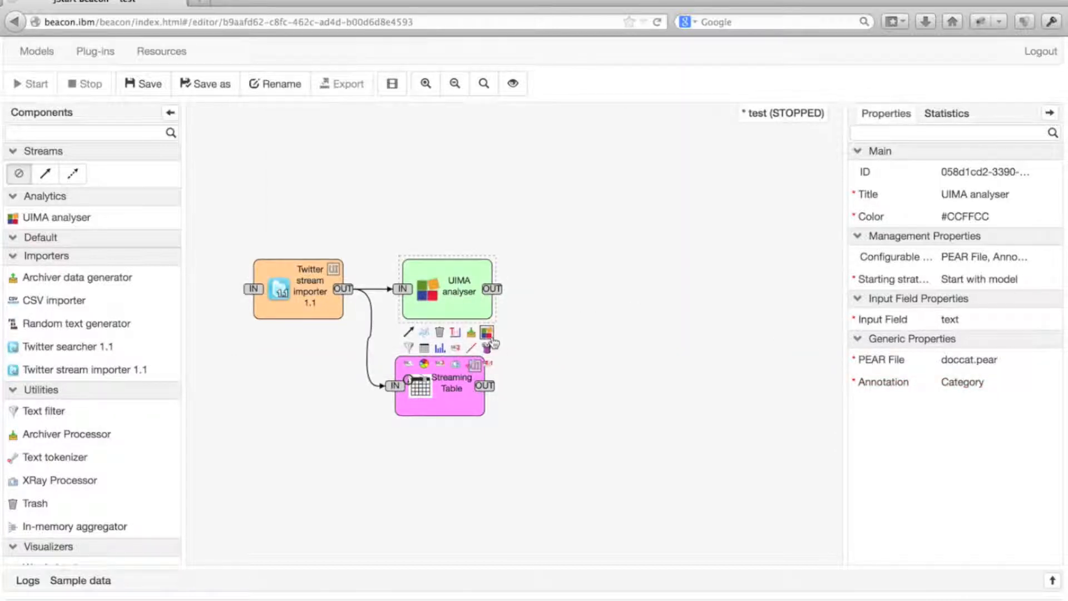
Add a second UIMA analyser connected to the first one's output, with text as its input field
click(488, 333)
click(604, 302)
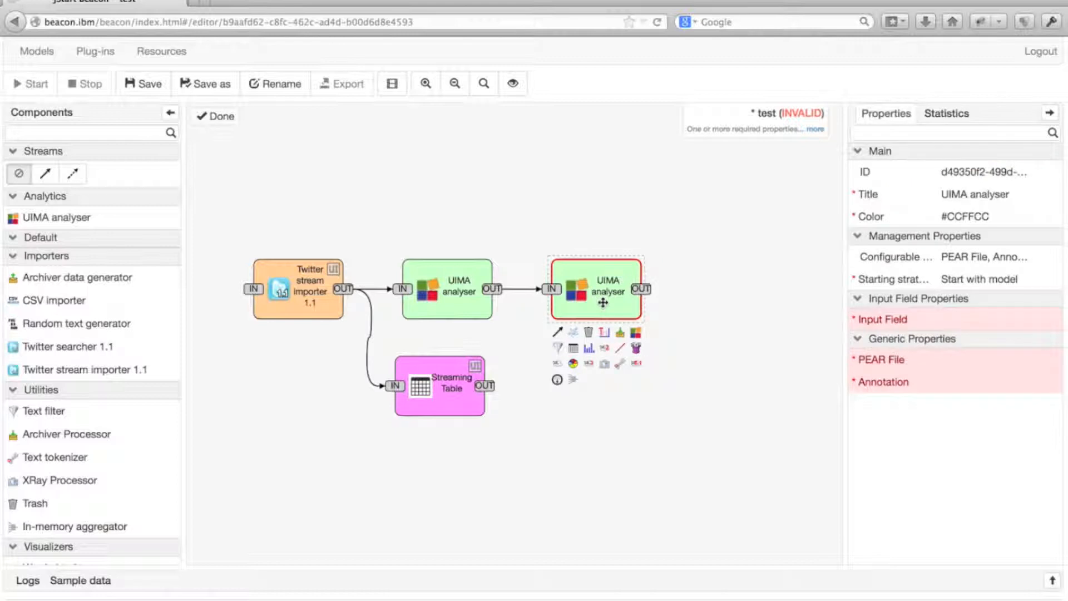
click(990, 322)
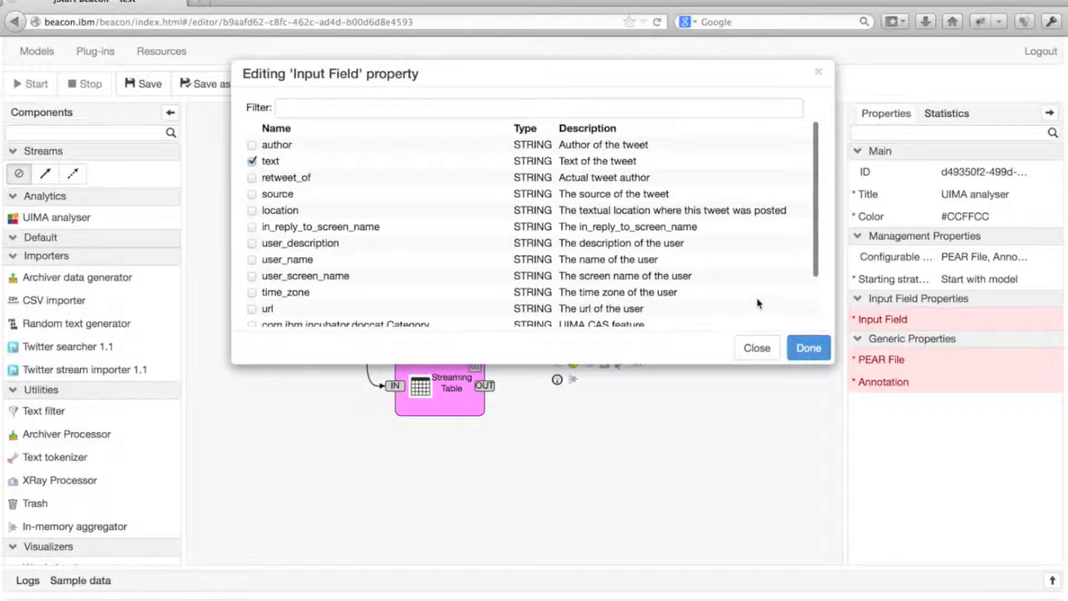
click(809, 347)
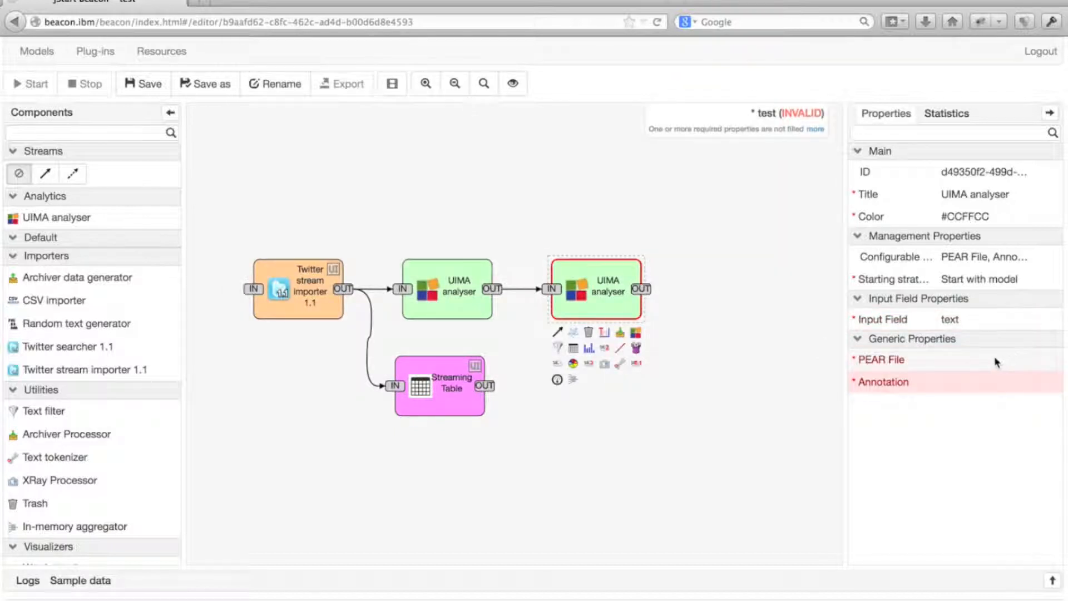
Assign docsentiment.pear as the second UIMA analyser's PEAR file and choose Sentiment as its annotation
click(996, 363)
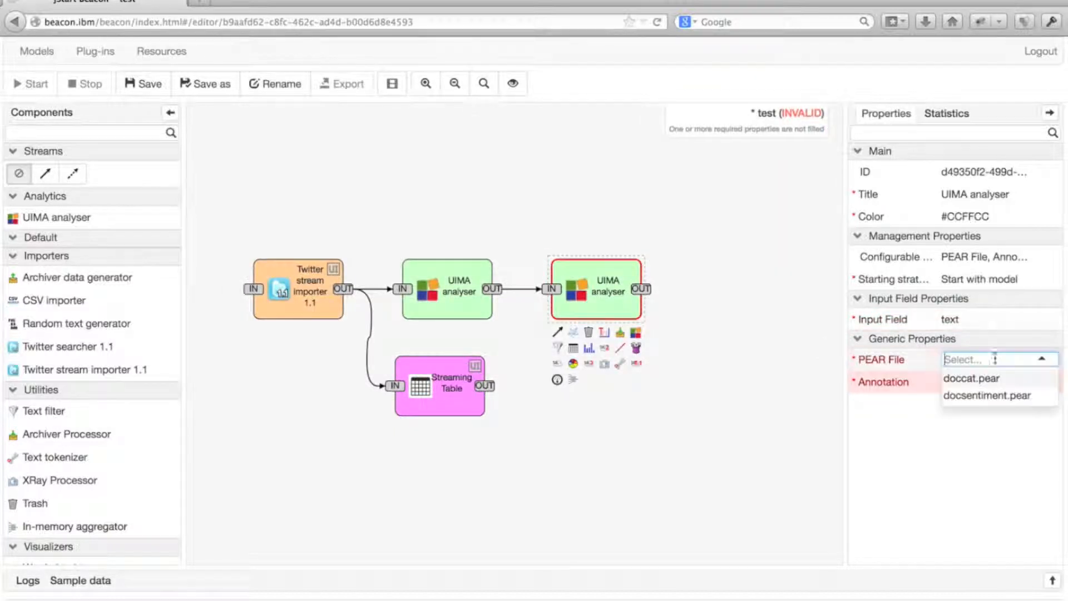
click(987, 398)
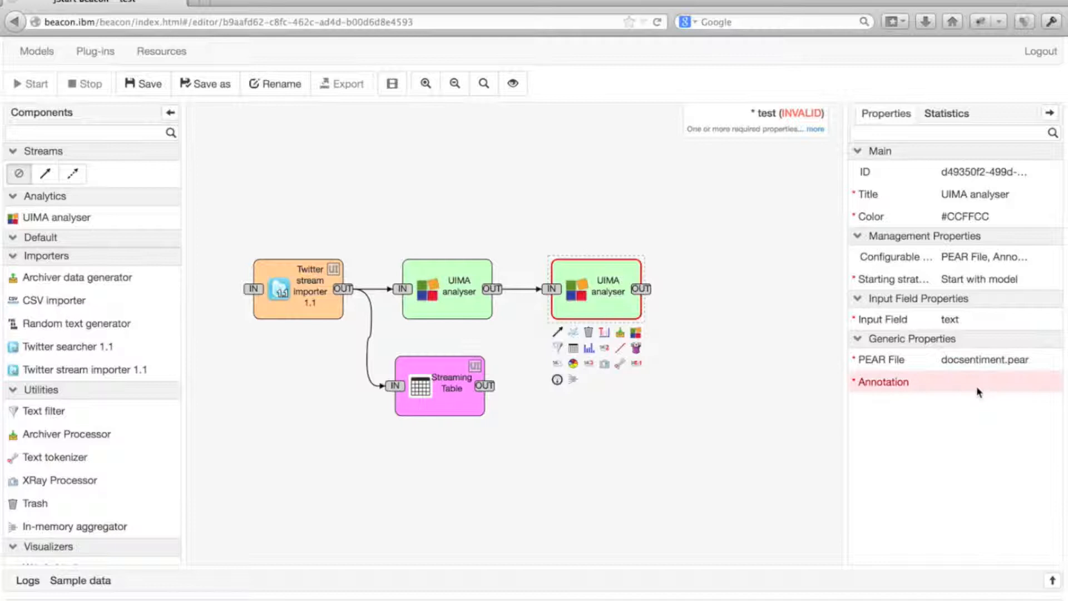
click(978, 390)
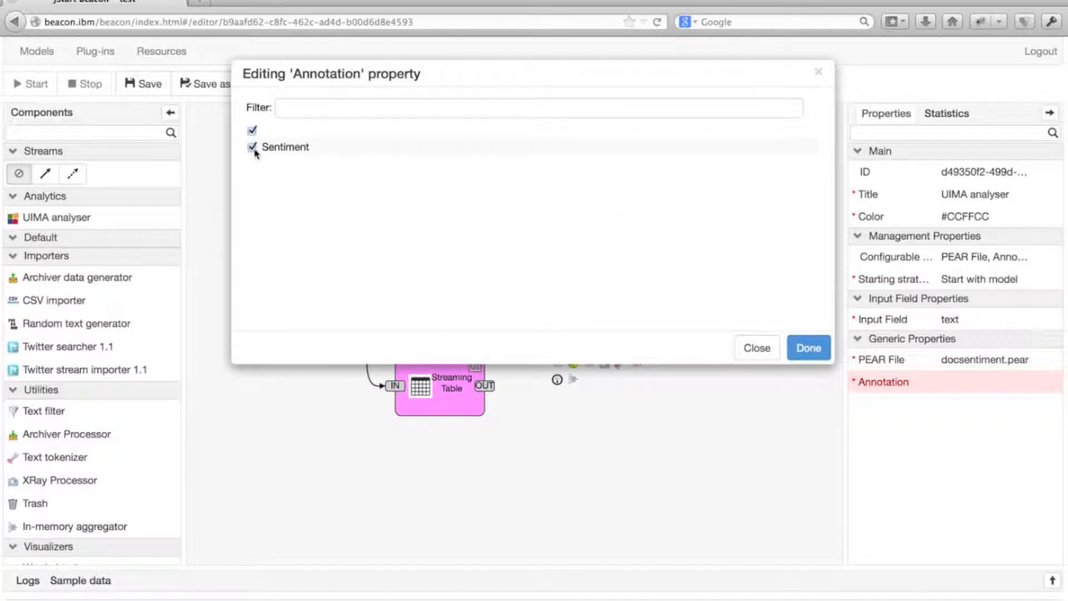
click(809, 349)
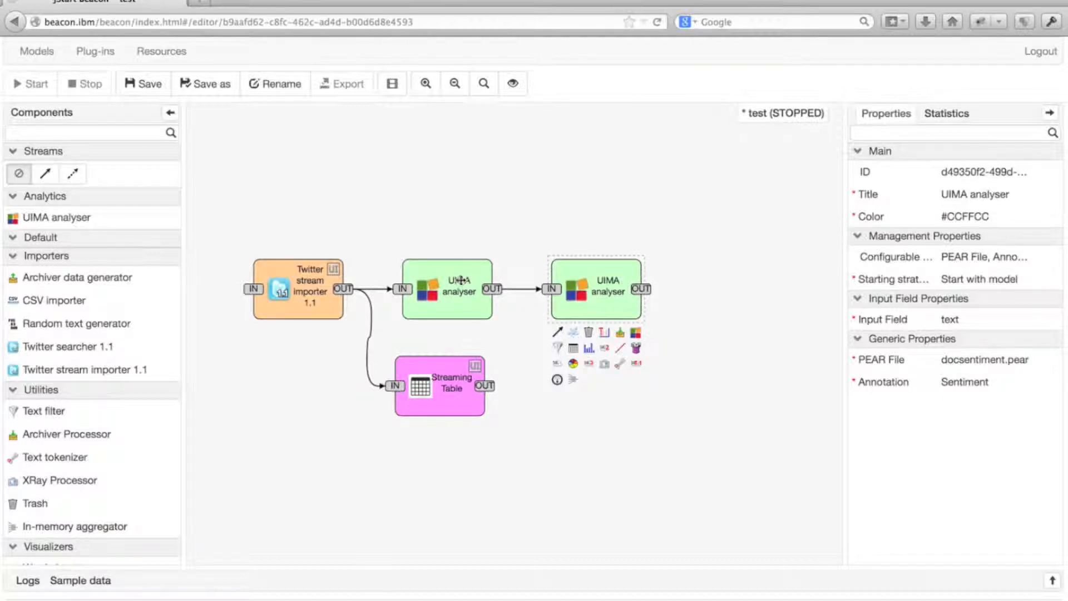
Add an In-memory aggregator to the first UIMA analyser's output, grouping by com.ibm.incubator.doccat.Category:category
click(460, 281)
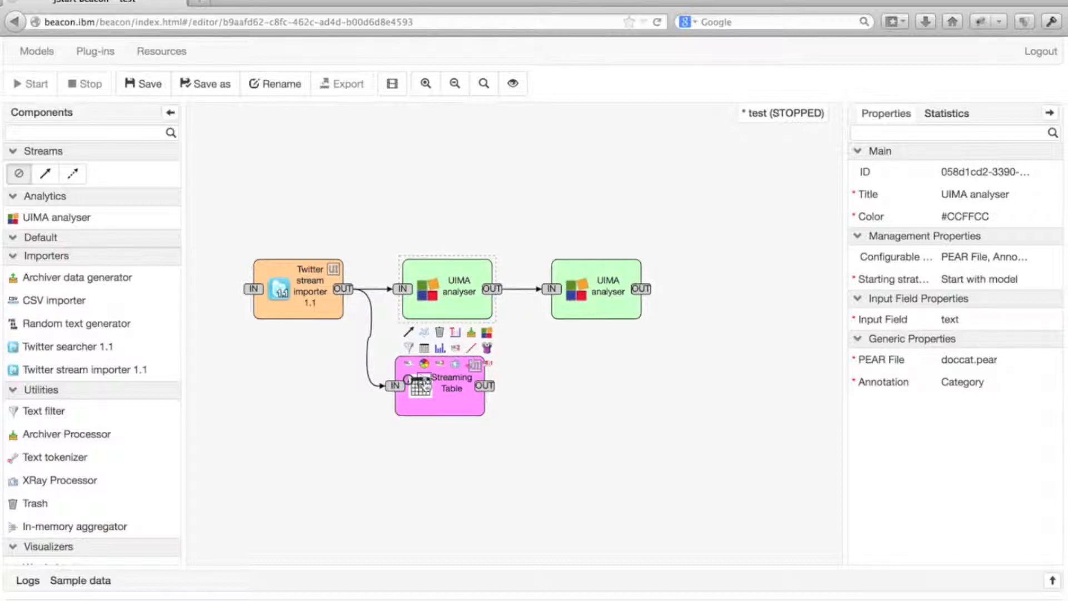
click(424, 381)
click(592, 384)
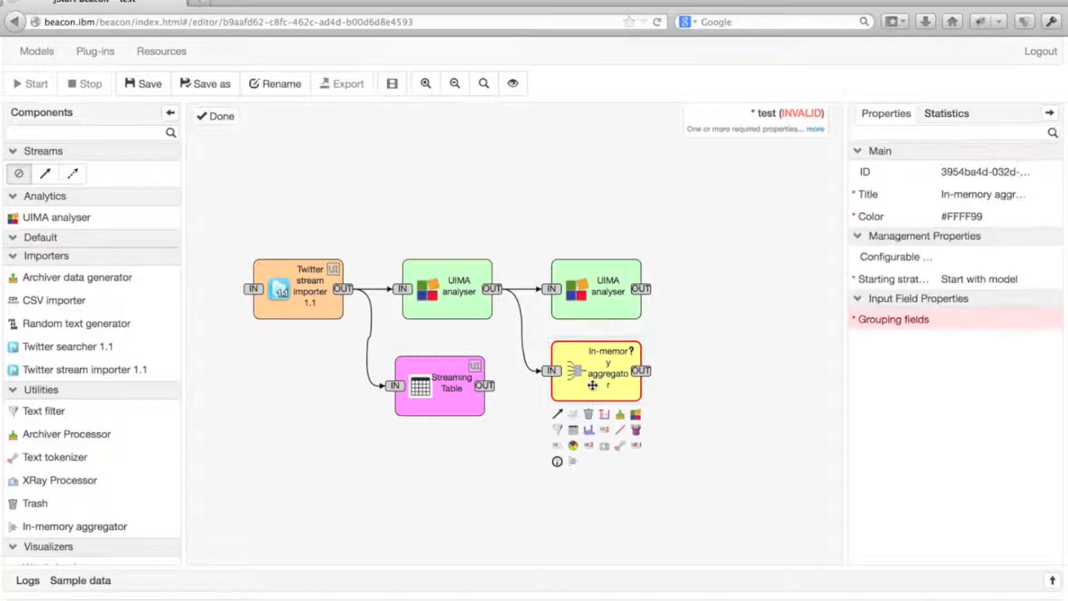
click(1002, 320)
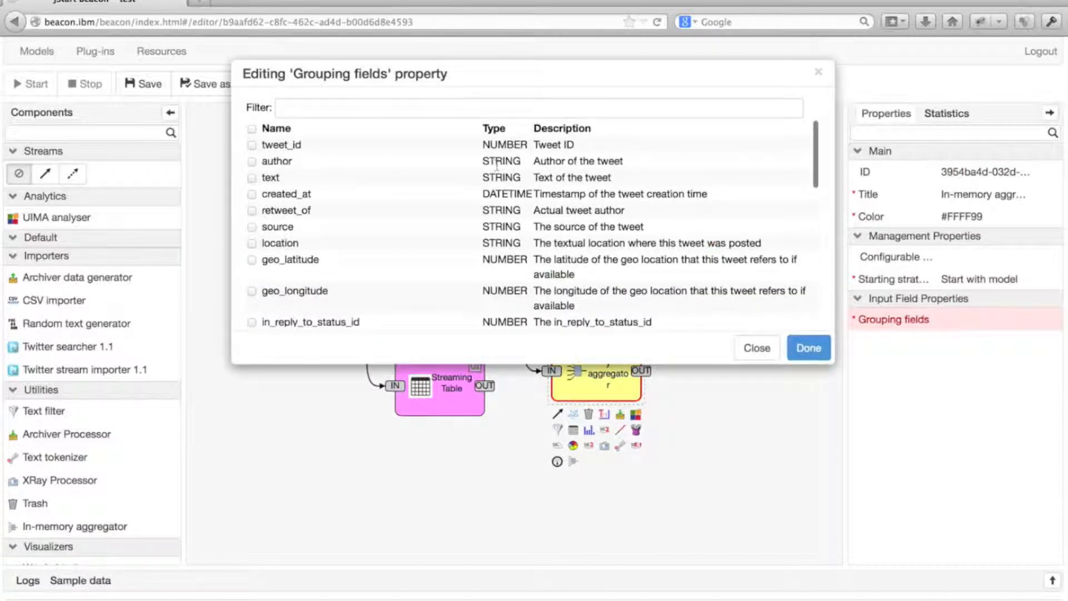
scroll(402, 191, down, 10)
click(396, 288)
click(810, 348)
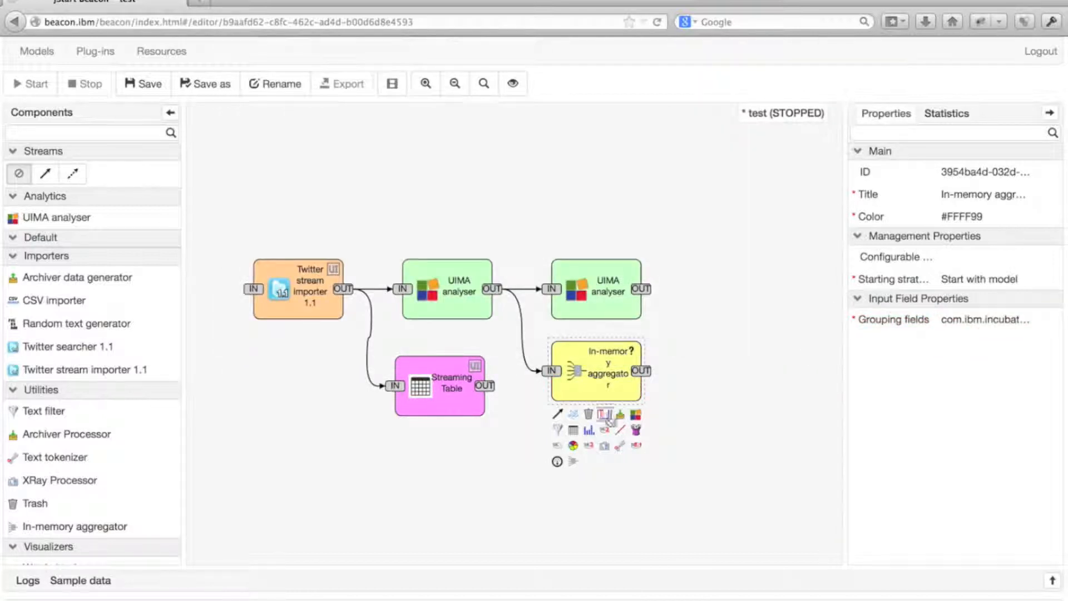
Add a Bar chart to the aggregator's output, using com.ibm.incubator.doccat.Category:category as the label field and count as the value field
click(589, 433)
click(754, 395)
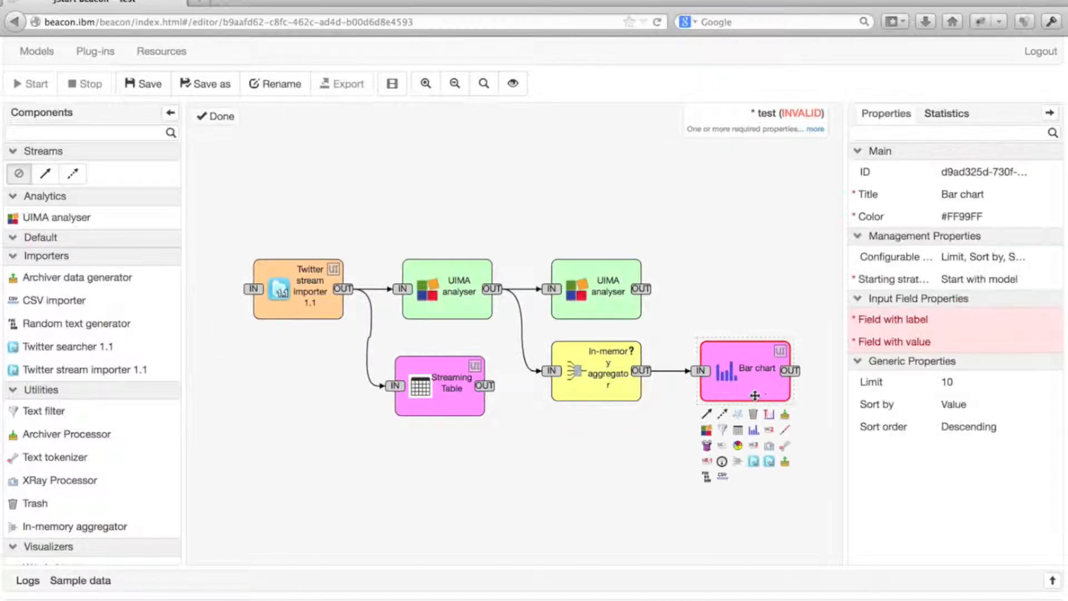
click(975, 321)
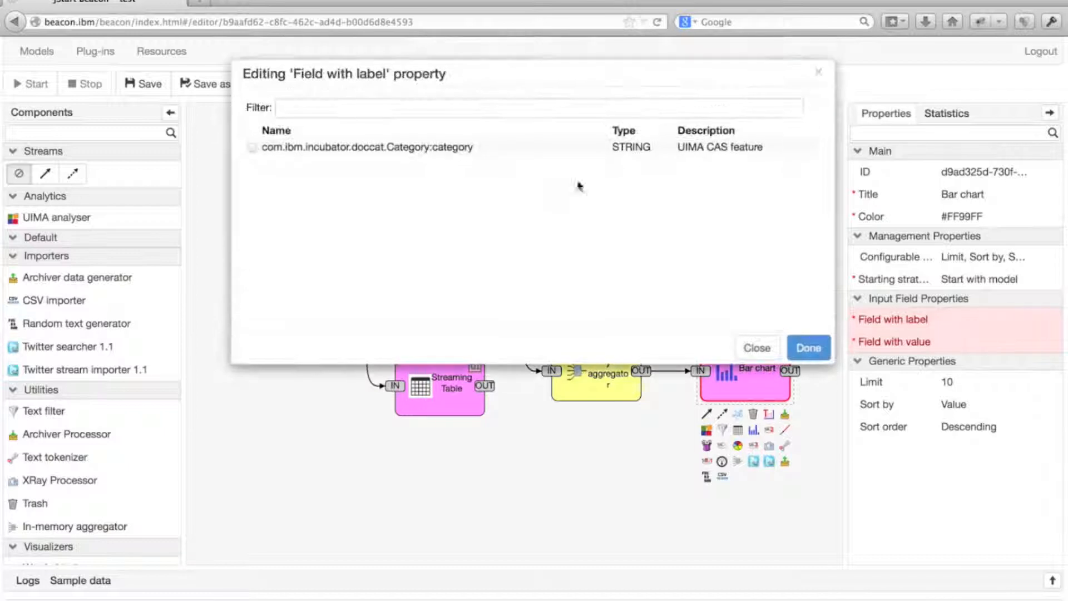
click(431, 149)
click(811, 345)
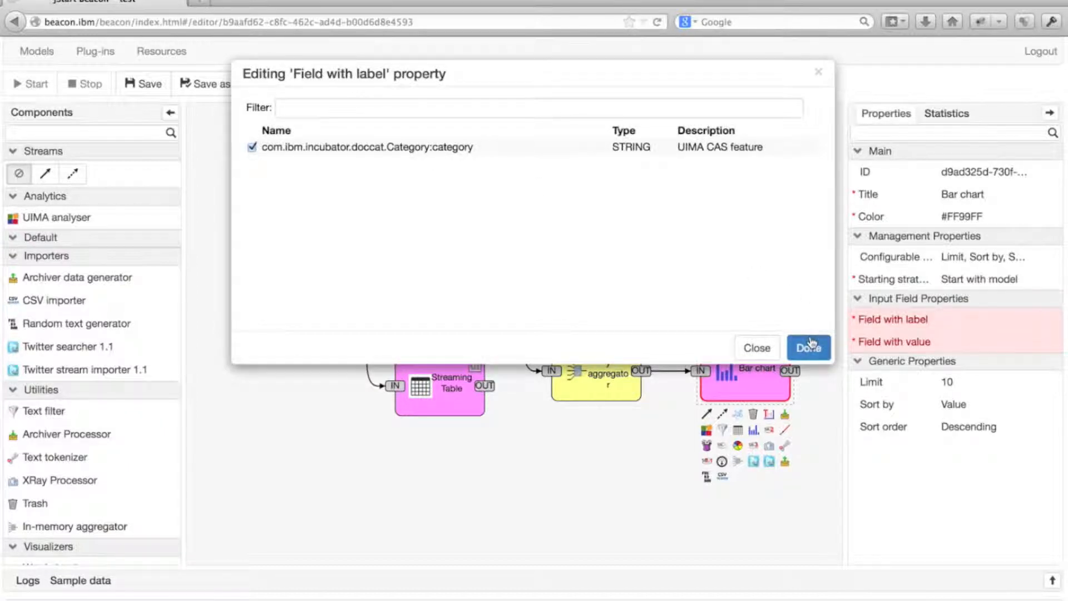
click(953, 341)
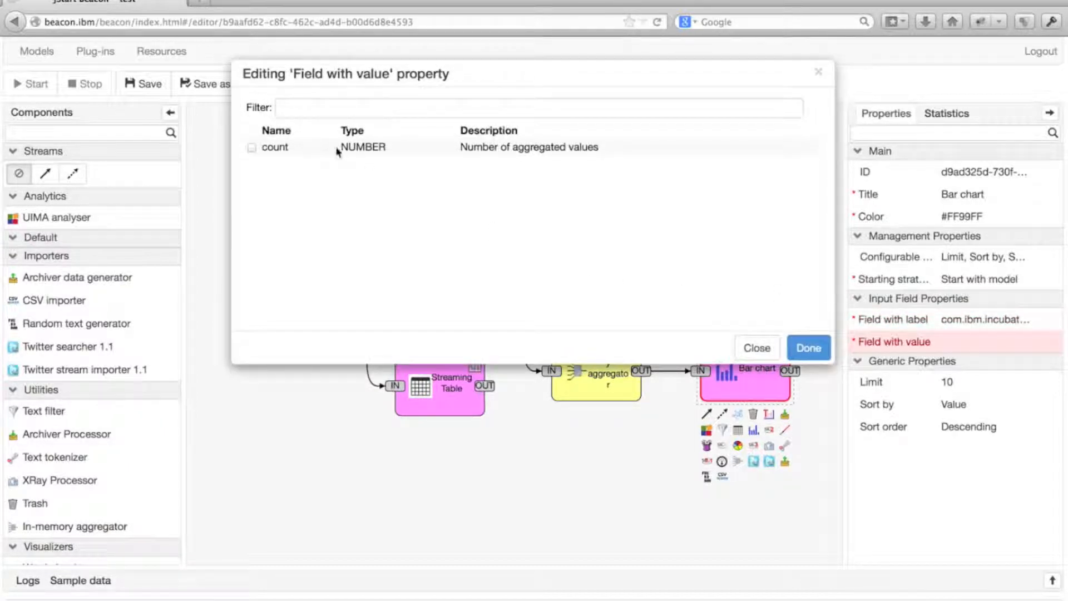
click(808, 348)
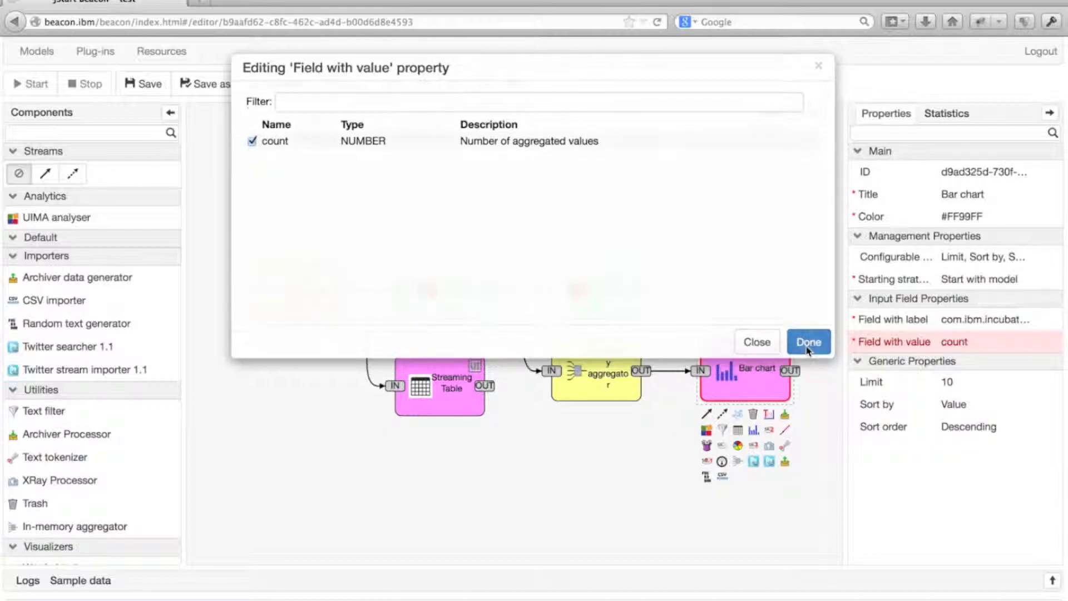
Add a Sentiment Dashboard connected to the second UIMA analyser's output and set its Text property to the text field
click(611, 297)
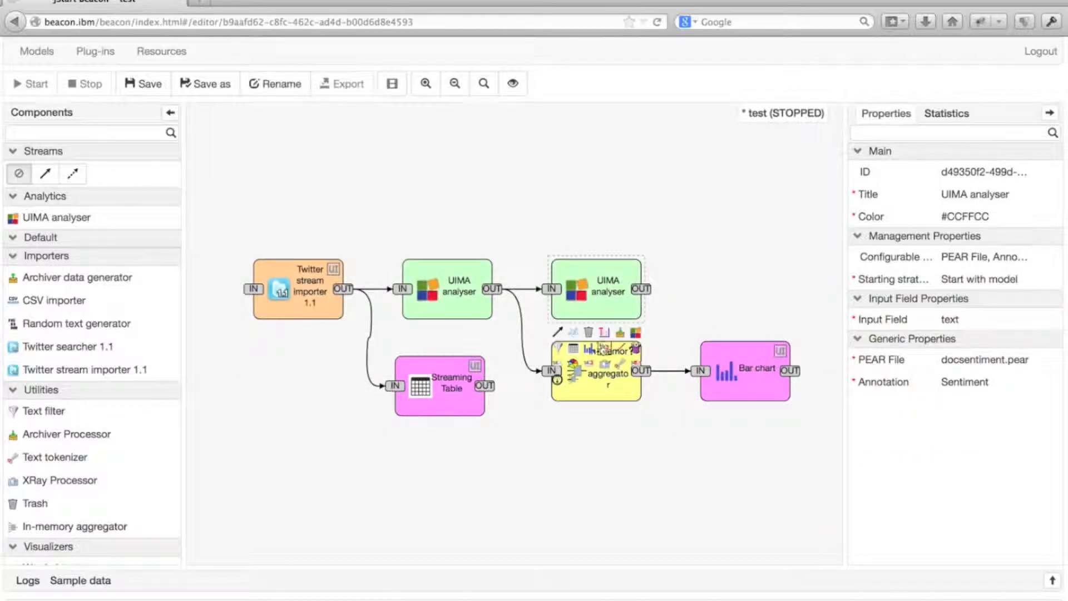
click(603, 359)
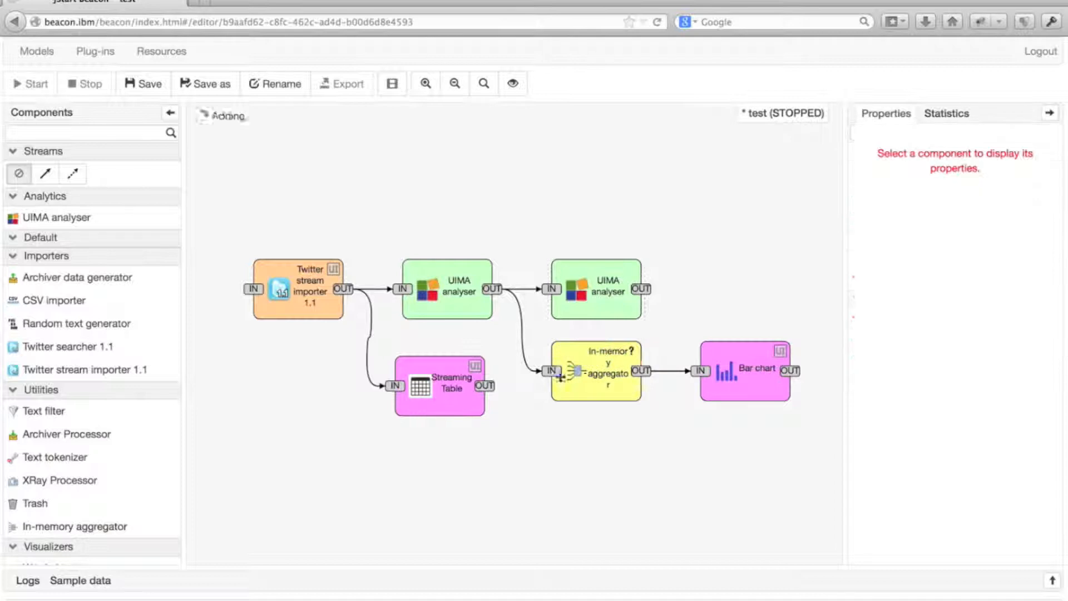
click(760, 312)
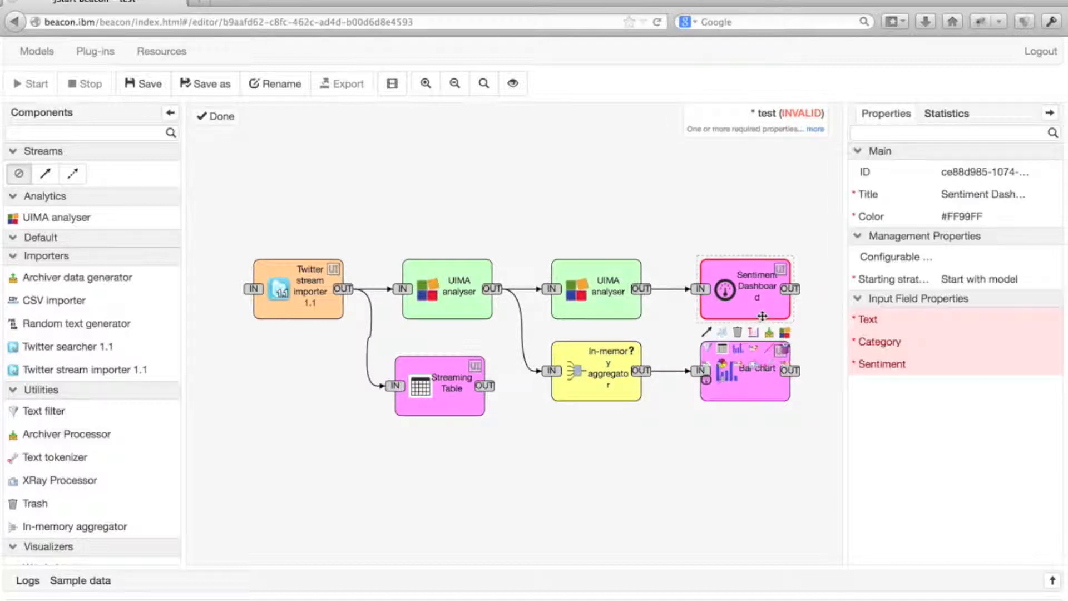
click(958, 327)
scroll(295, 170, up, 3)
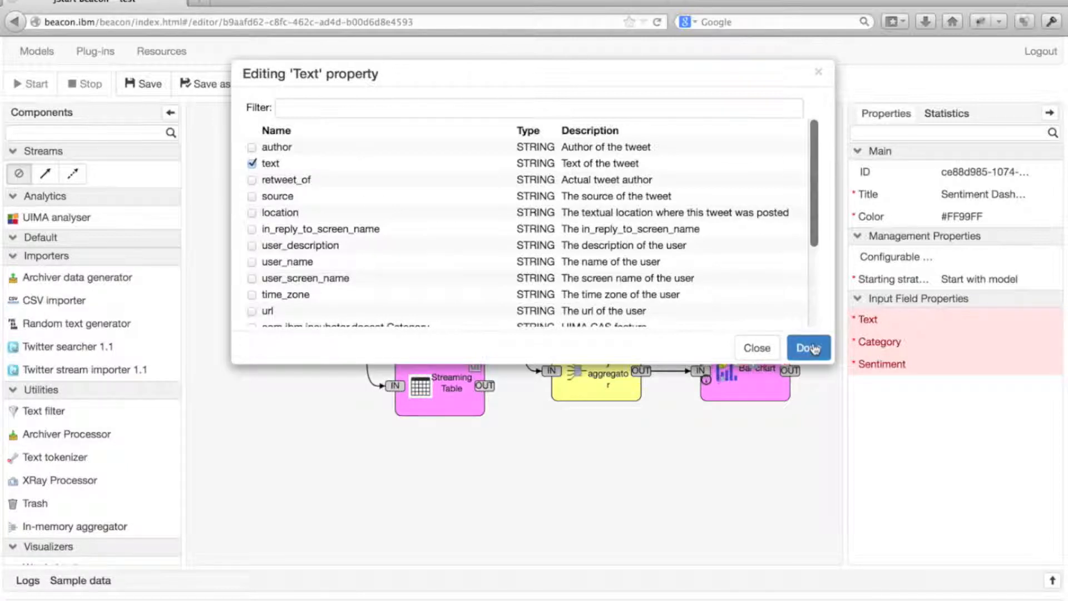
click(808, 348)
Set the Sentiment Dashboard's Category to com.ibm.incubator.doccat.Category:category and its Sentiment to com.ibm.incubator.doccat.Sentiment:sentiment
click(994, 341)
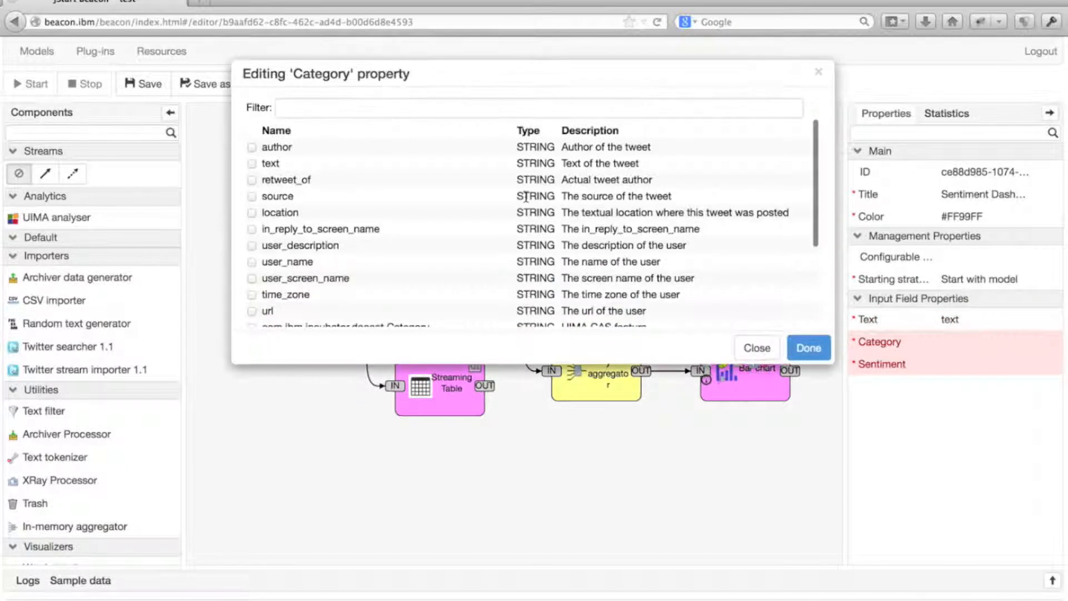
scroll(526, 200, down, 3)
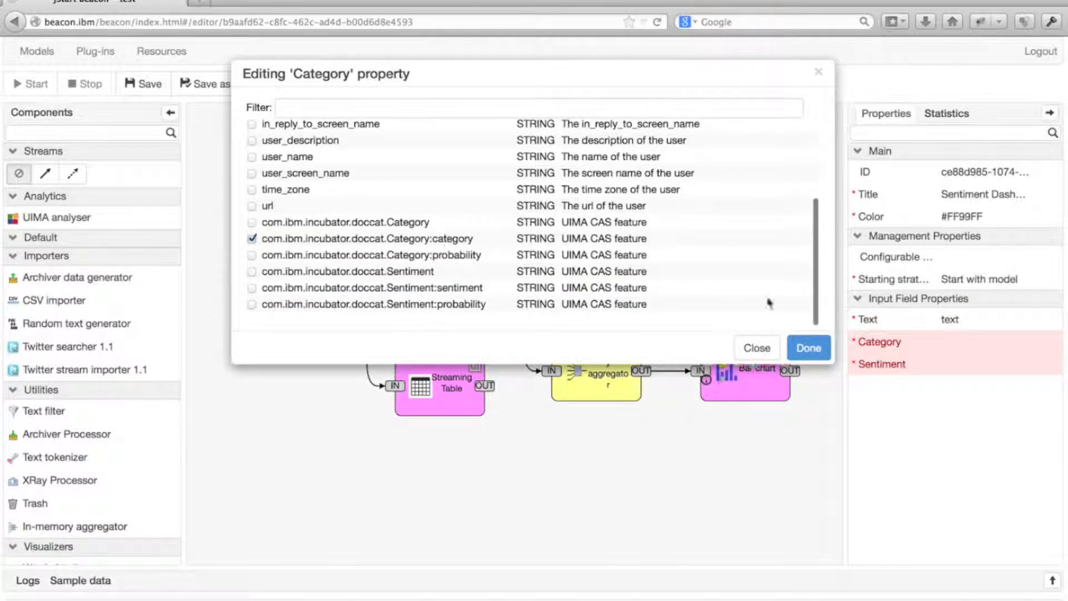
click(808, 348)
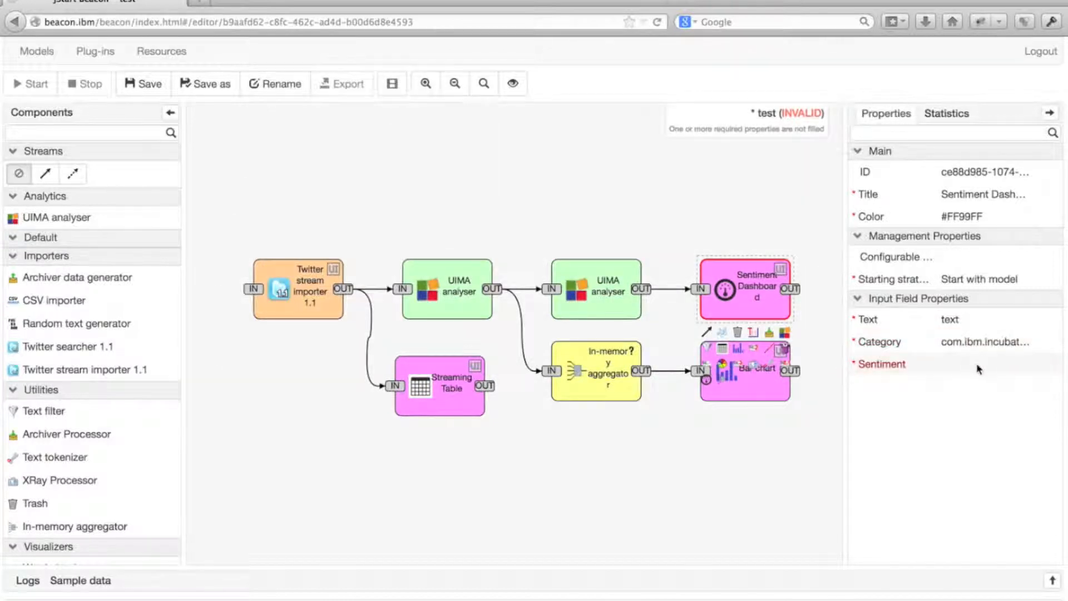
click(979, 369)
click(443, 288)
click(809, 348)
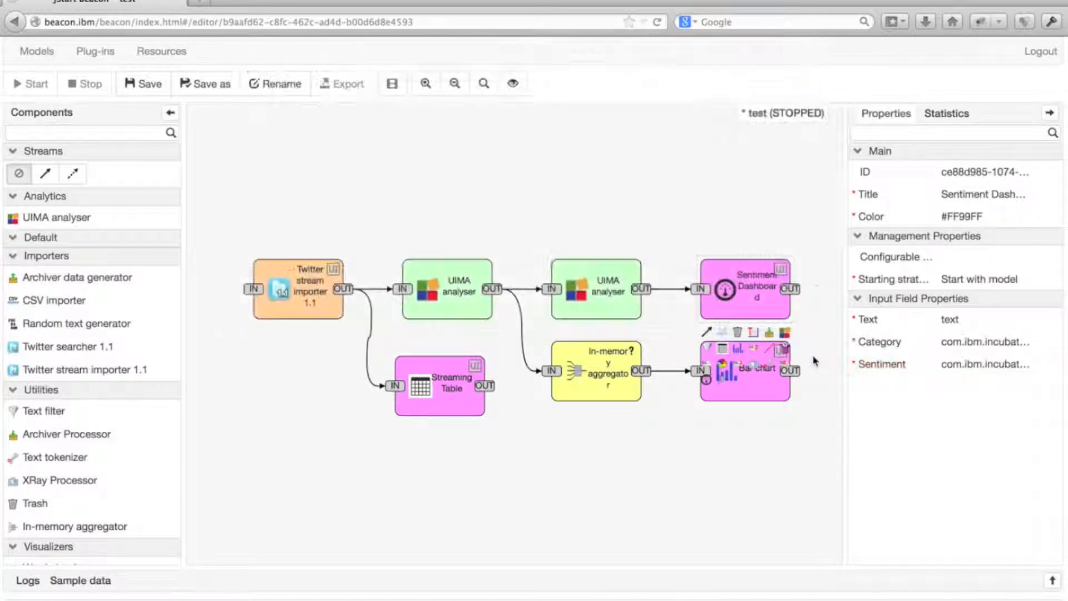
Save the model and start running it
click(148, 84)
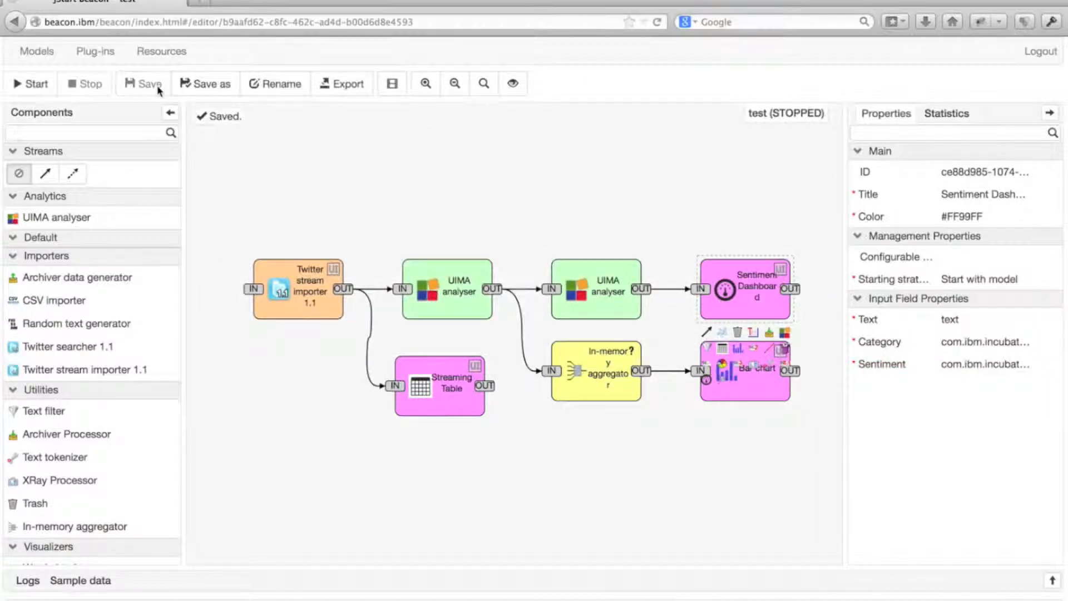
click(22, 92)
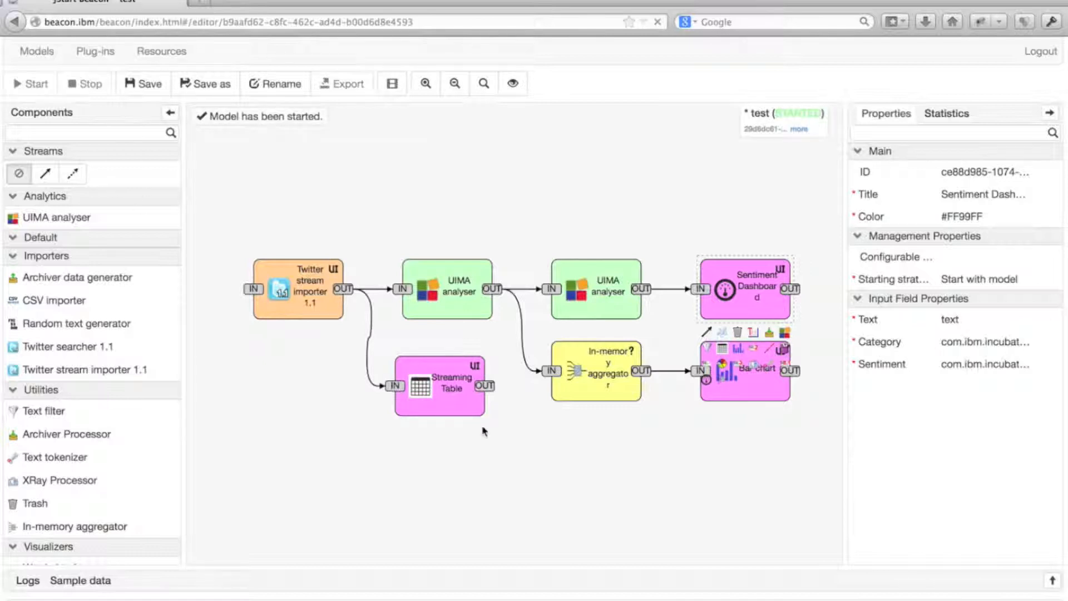
View the live tweets in the Streaming Table's UI page and the category counts in the Bar chart's UI page, returning to the model
click(476, 370)
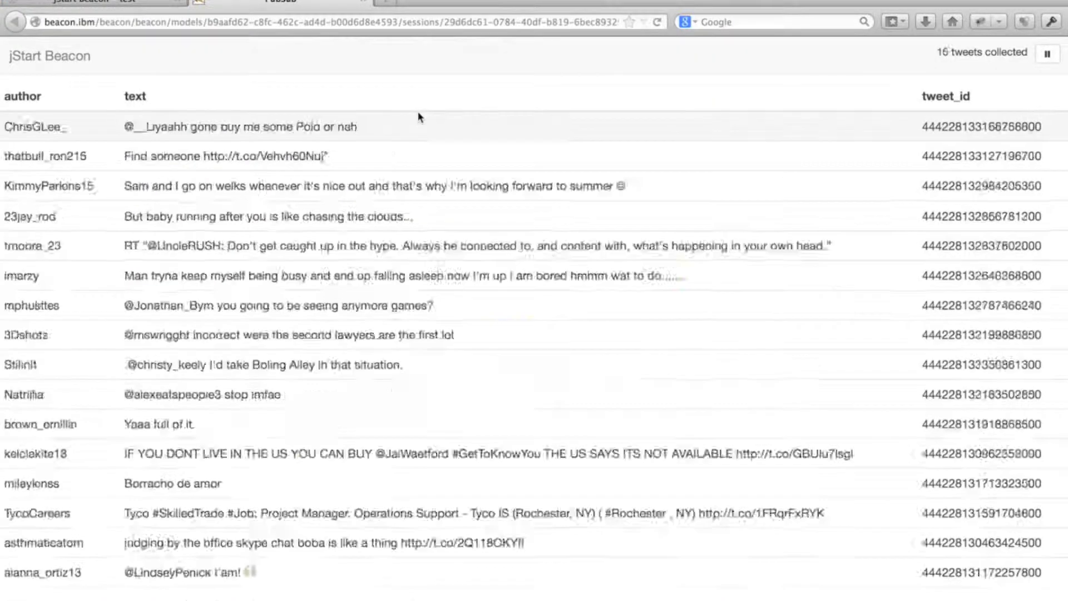
click(140, 2)
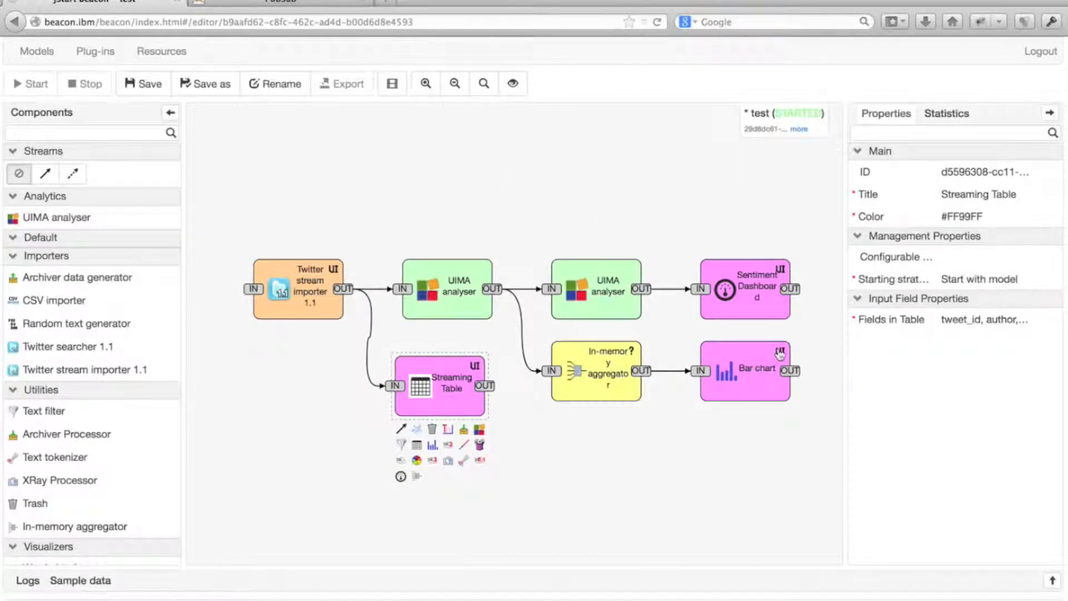
click(780, 351)
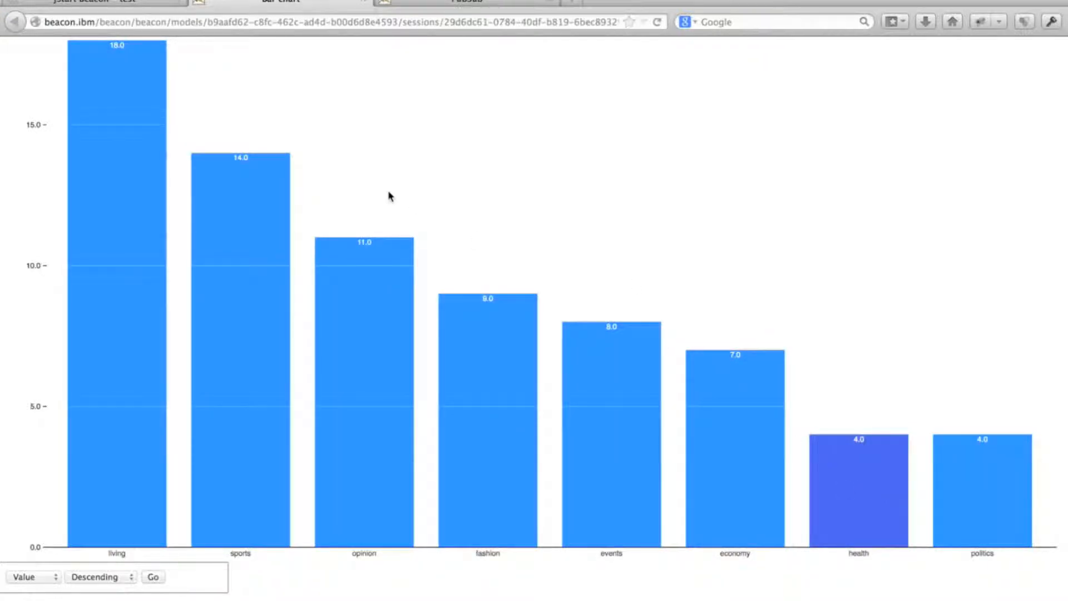
click(95, 2)
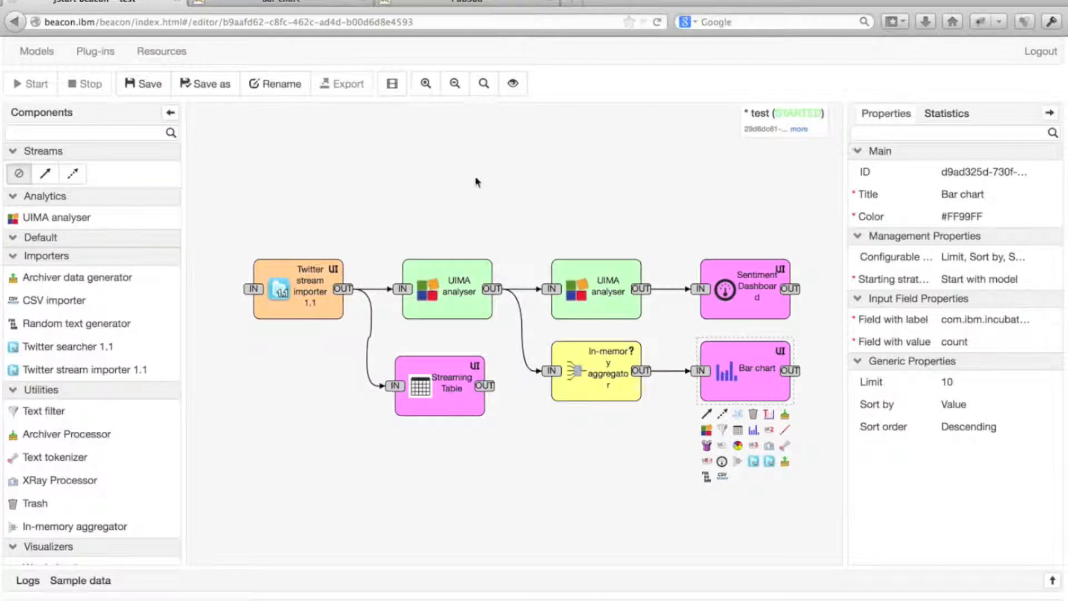
Open the Sentiment Dashboard's UI page and examine the classified tweets for the living, opinion and economy categories
click(781, 273)
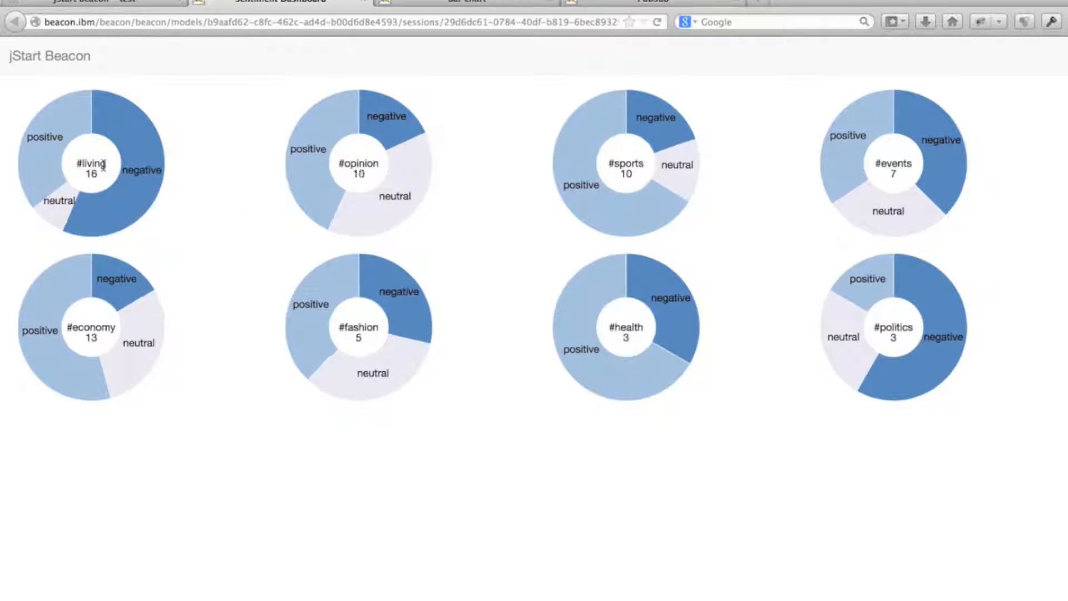
click(104, 165)
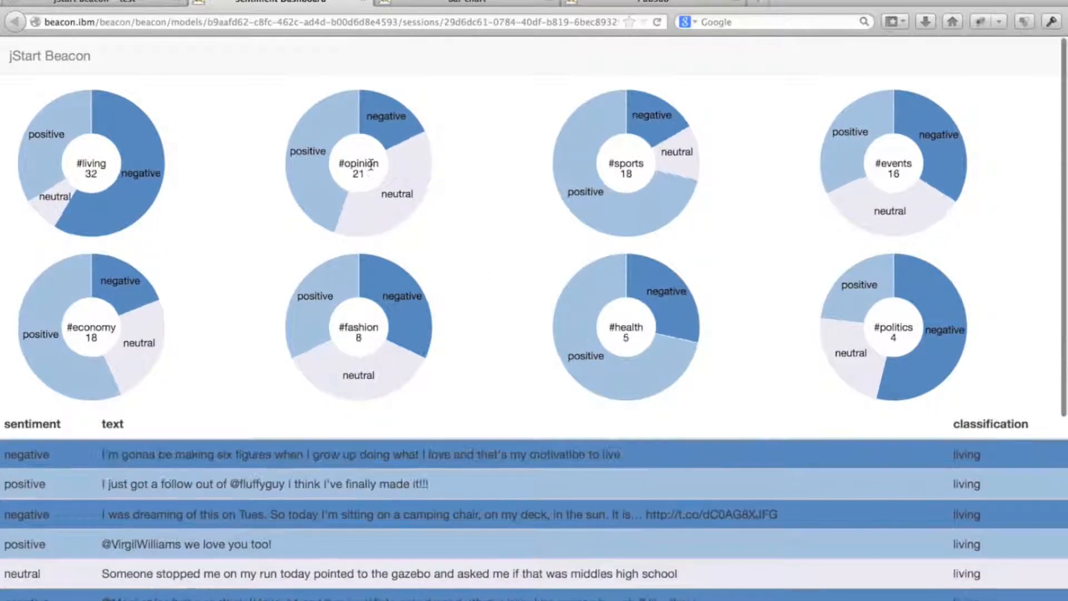
click(371, 166)
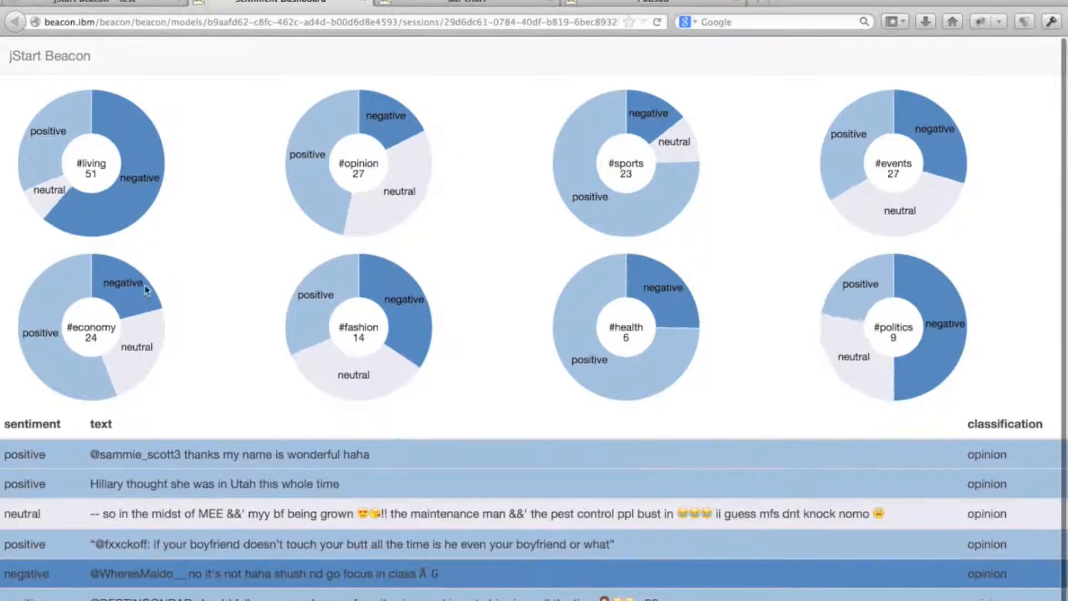
click(92, 325)
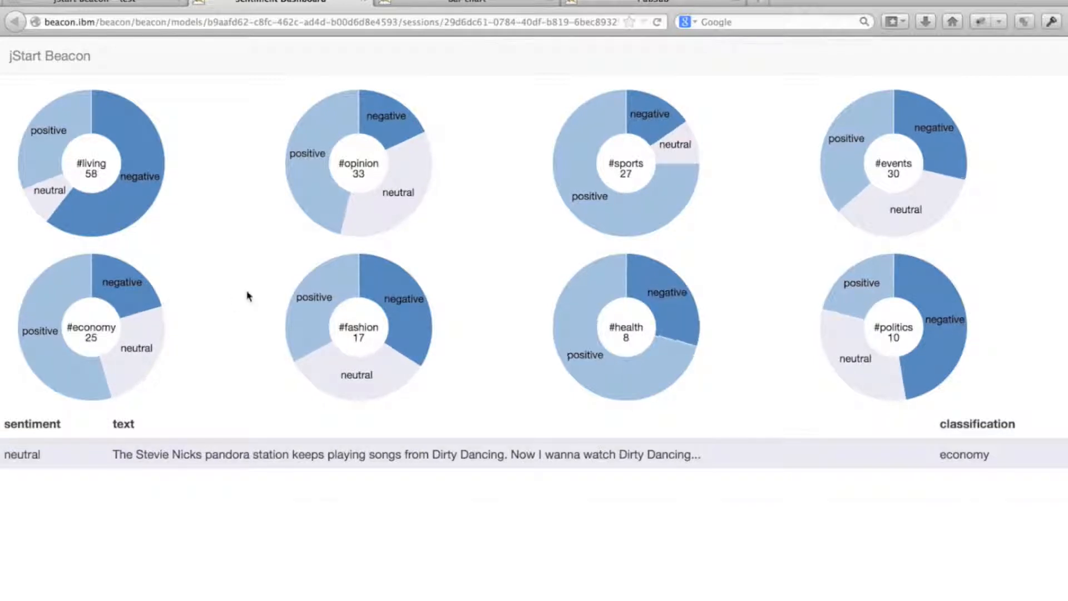